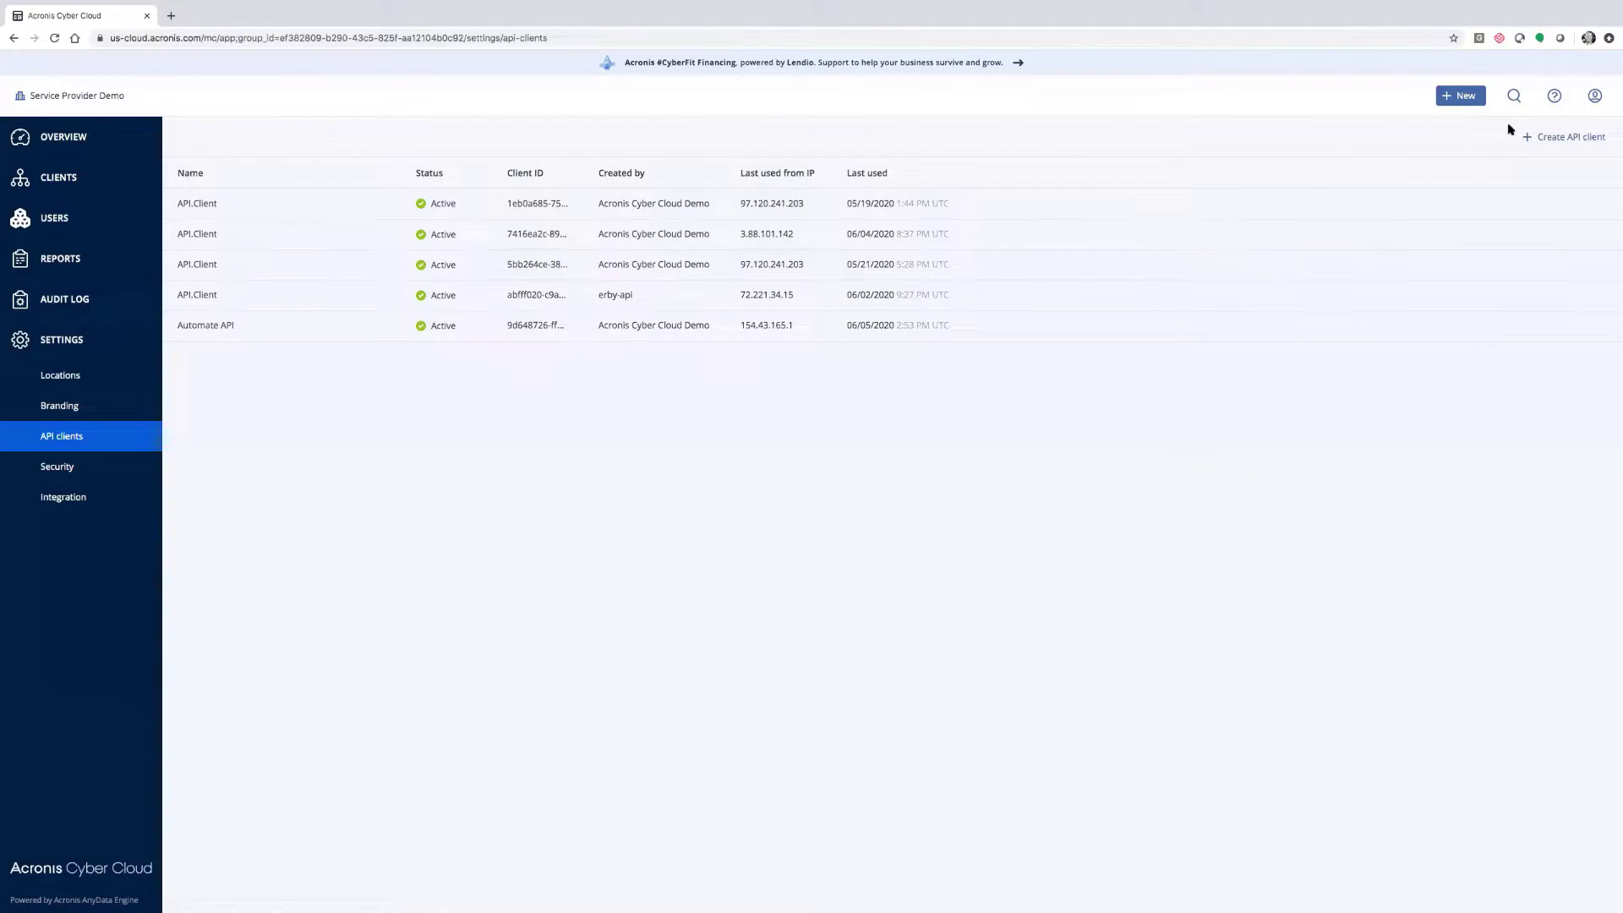
Create the Acronis API client 'AutomateAPIB' and select its generated client ID for copying
left_click(1554, 140)
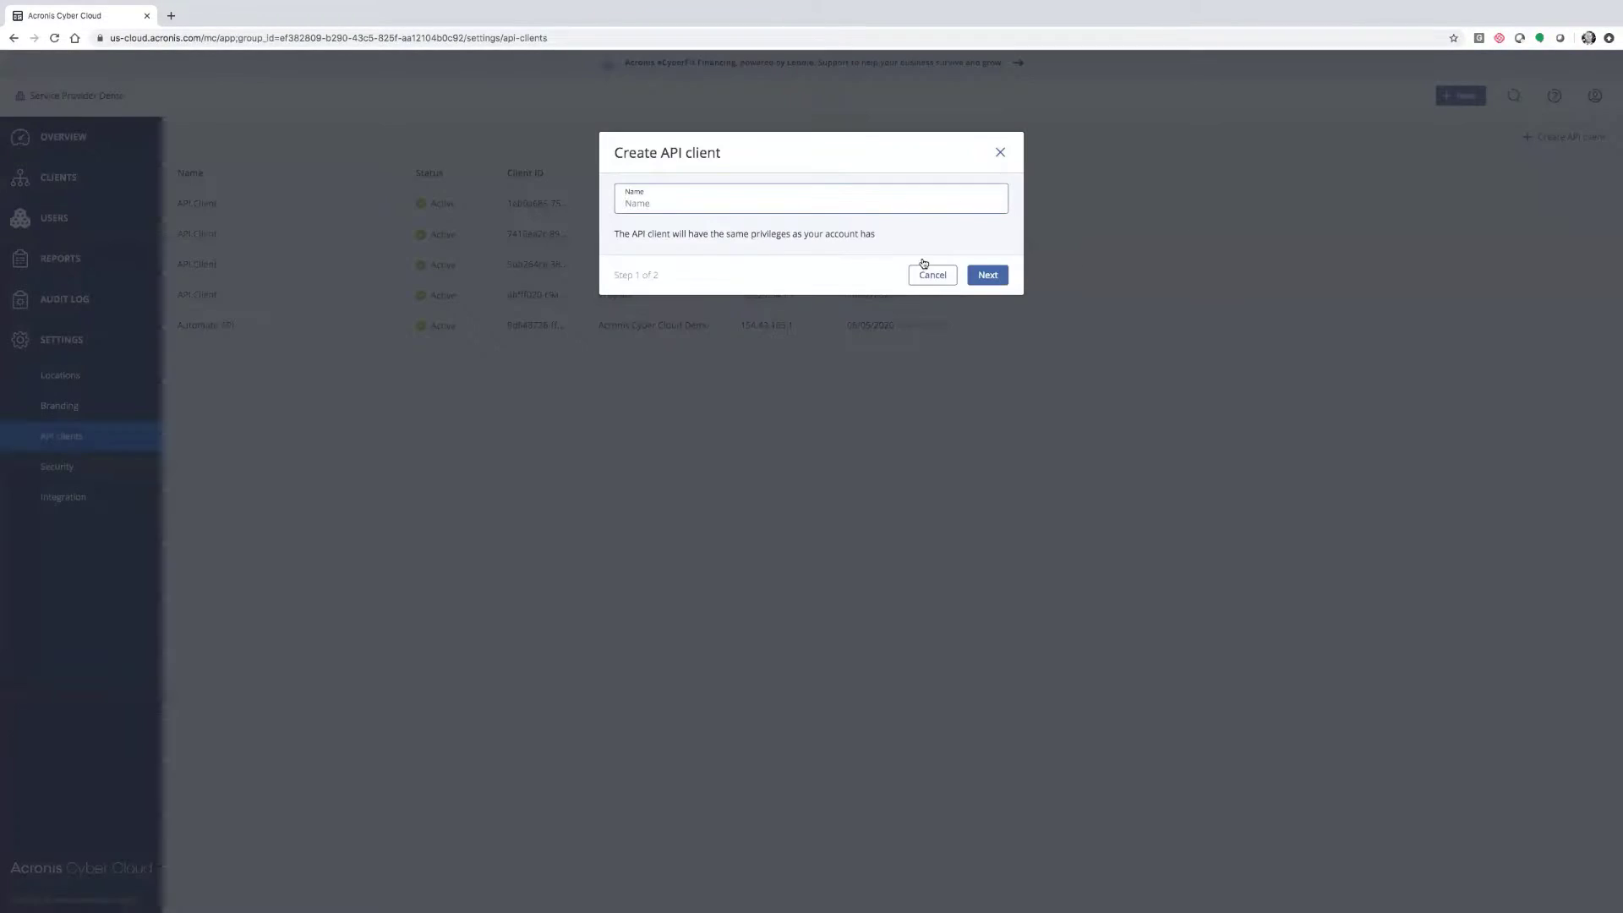
type("AutomateAPI@")
key("Return")
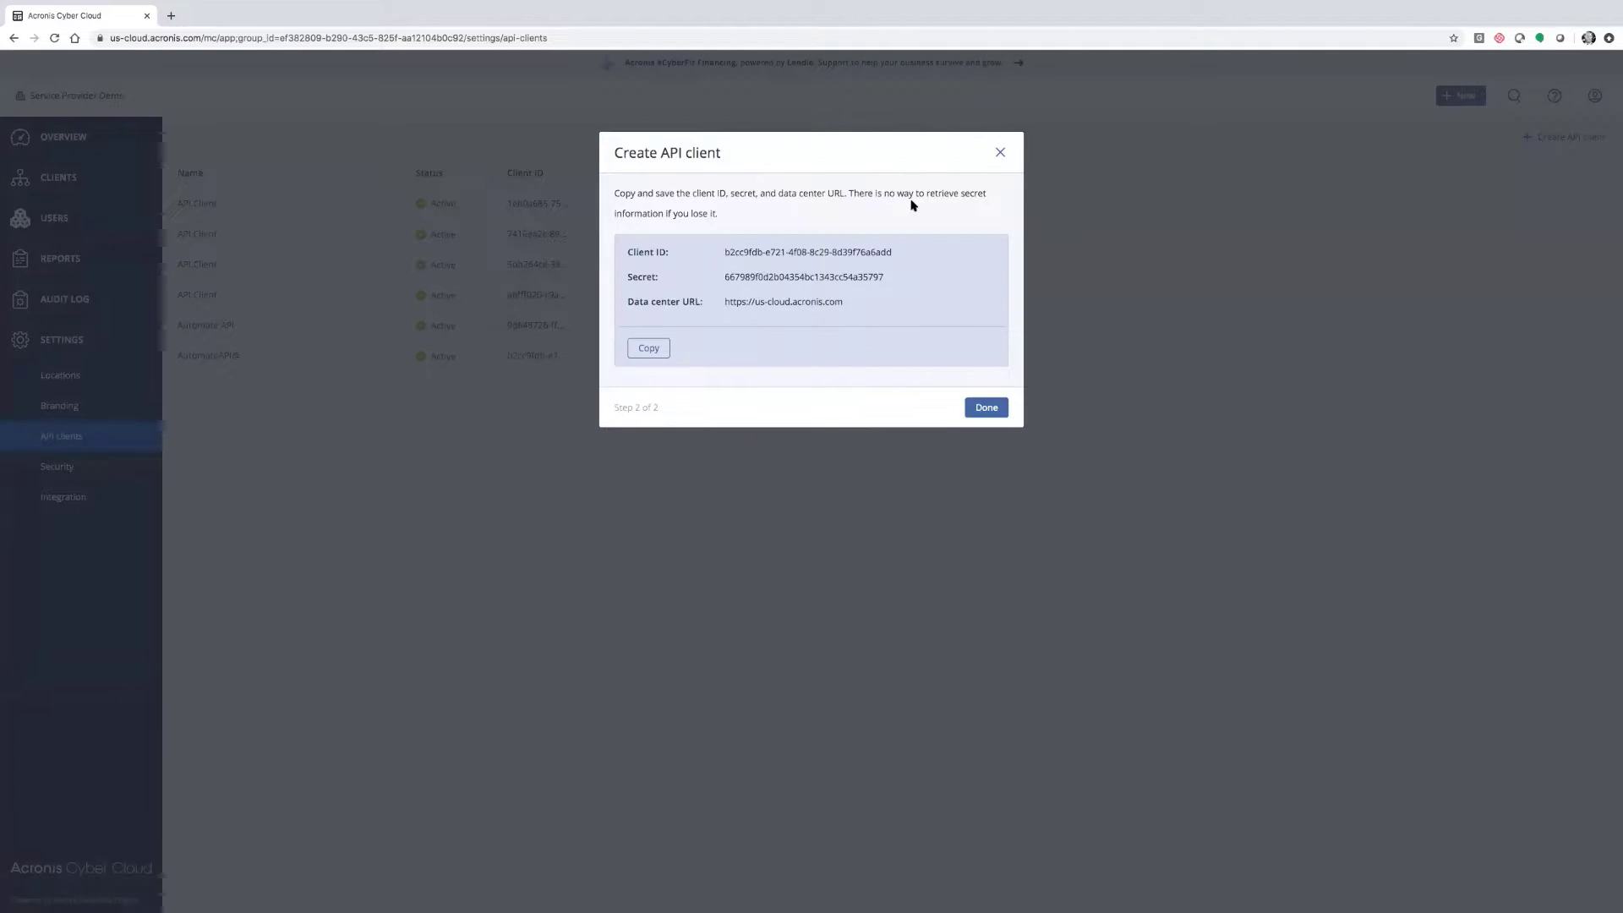
left_click(822, 249)
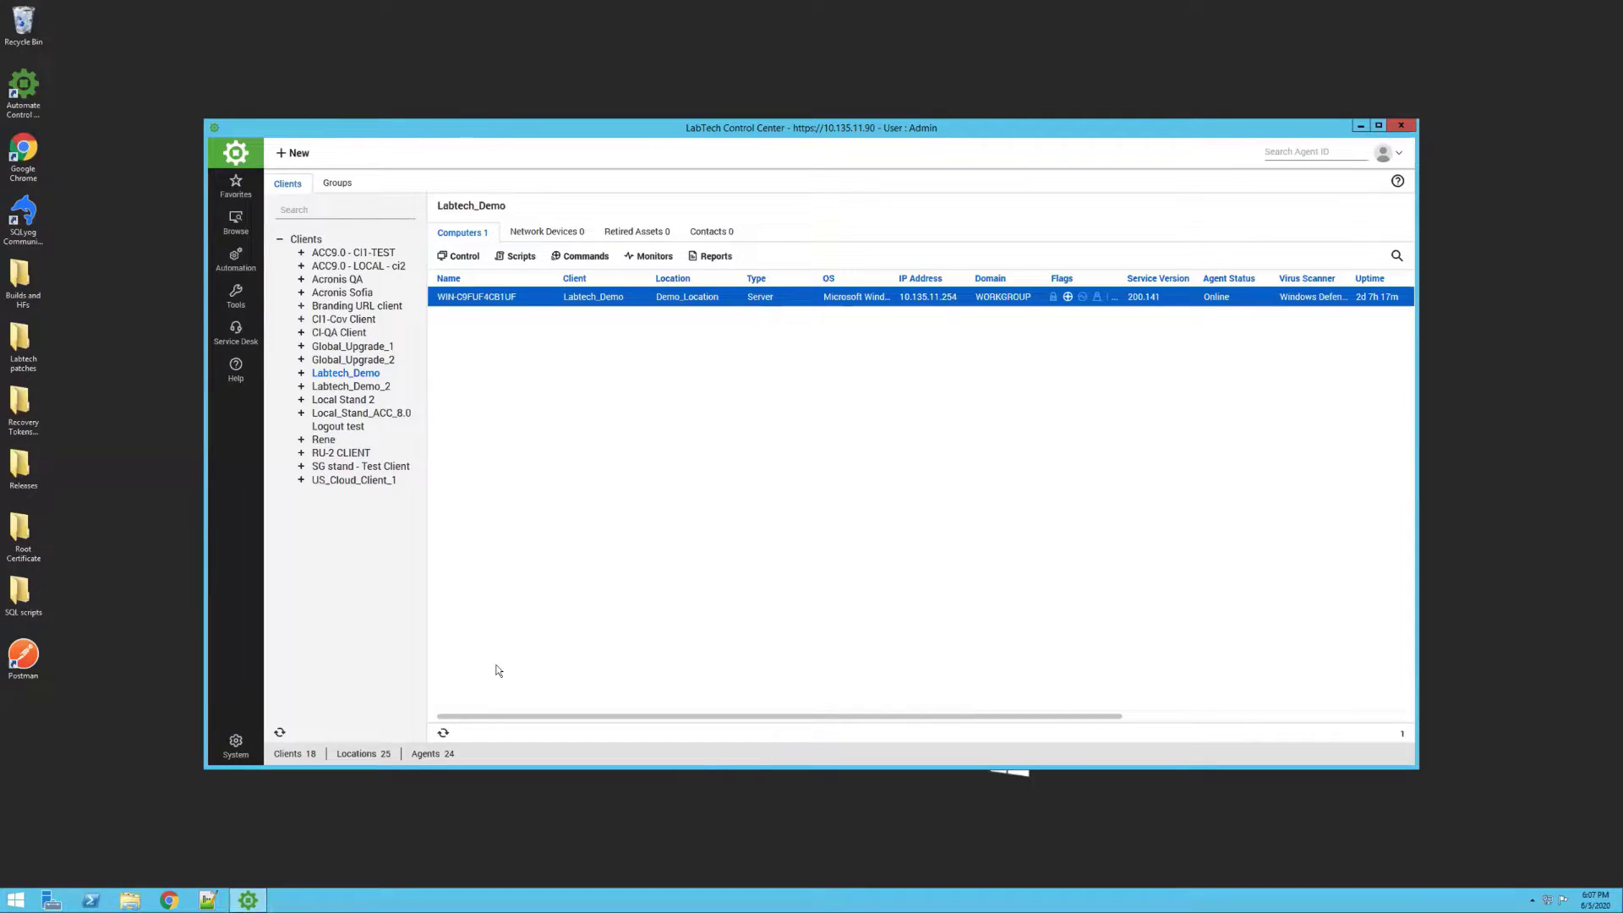
Go to System > Configuration > Dashboard and show the Config > Integration settings for Acronis
left_click(234, 748)
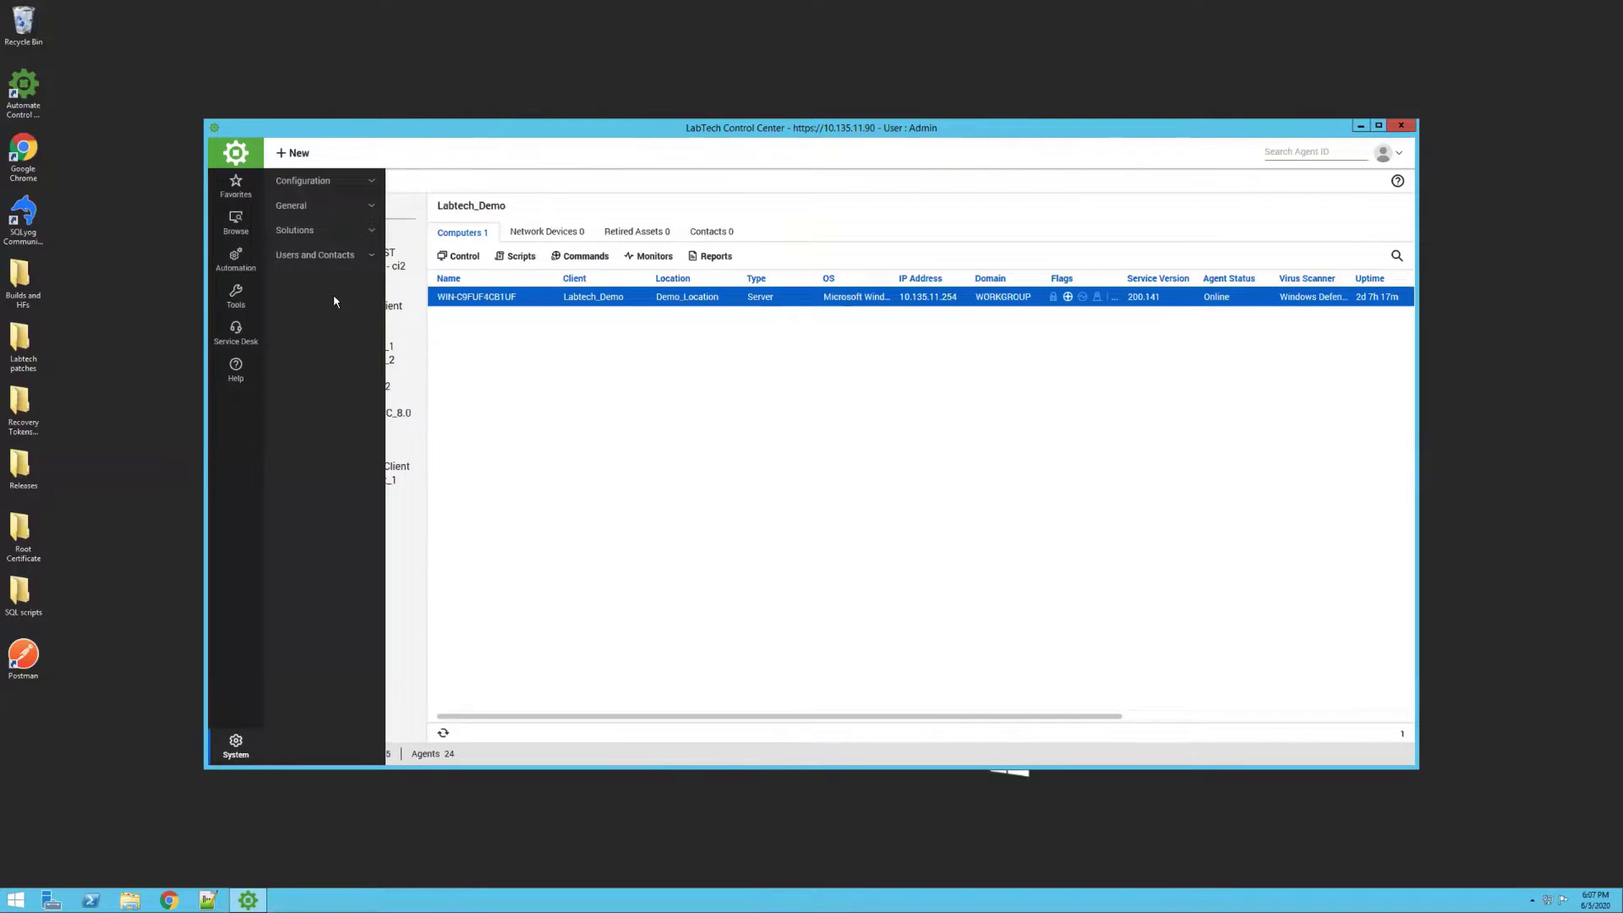
left_click(336, 177)
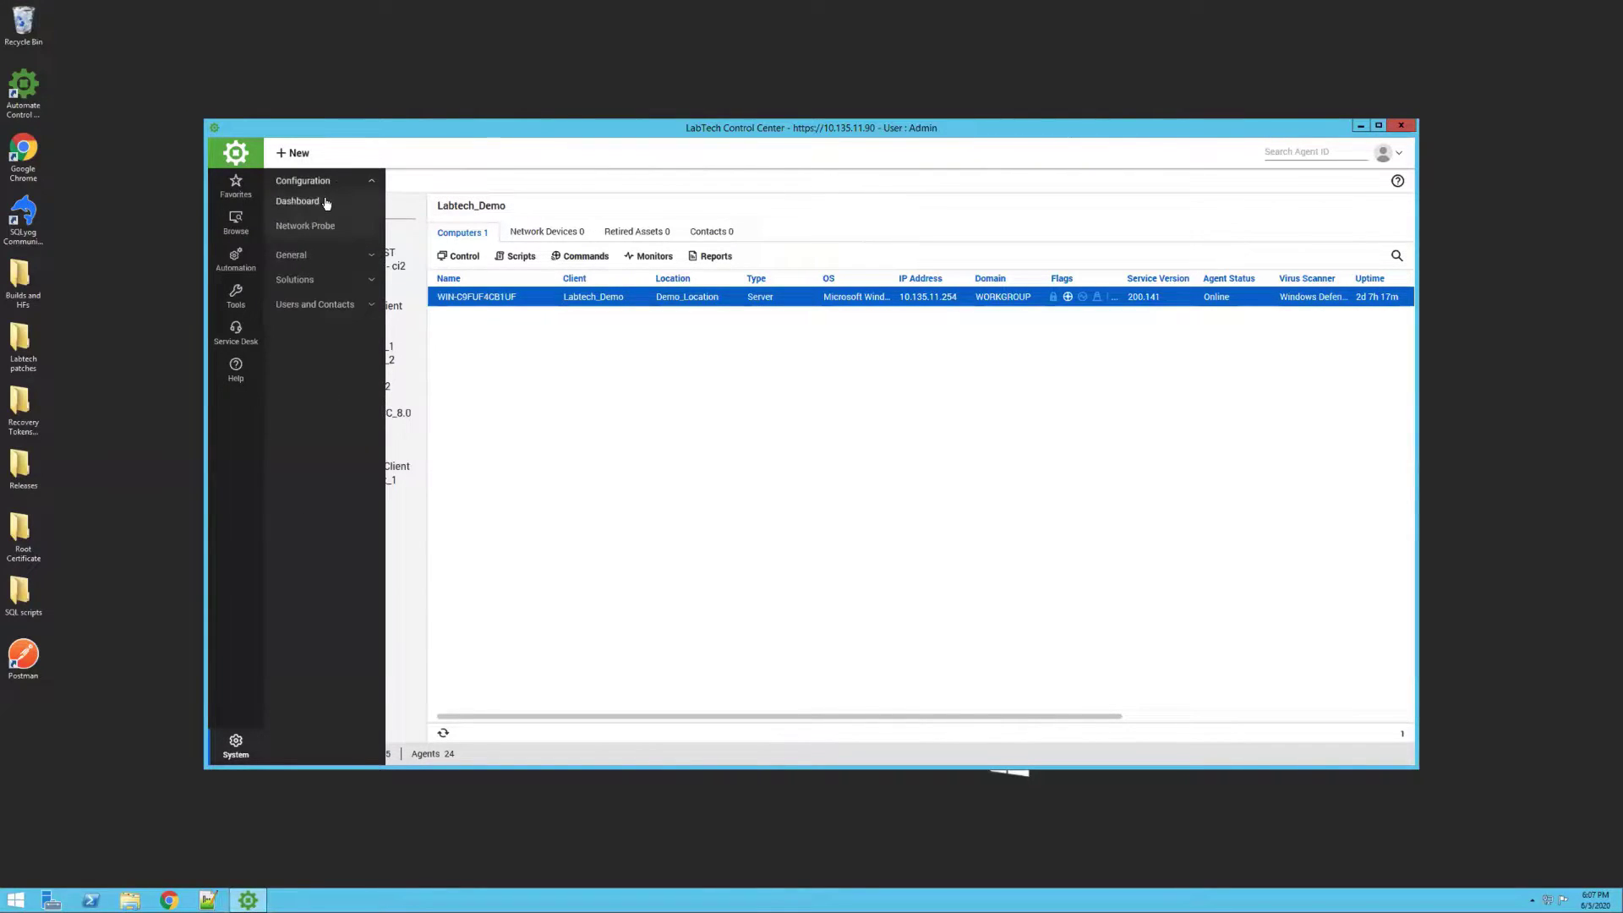
left_click(329, 203)
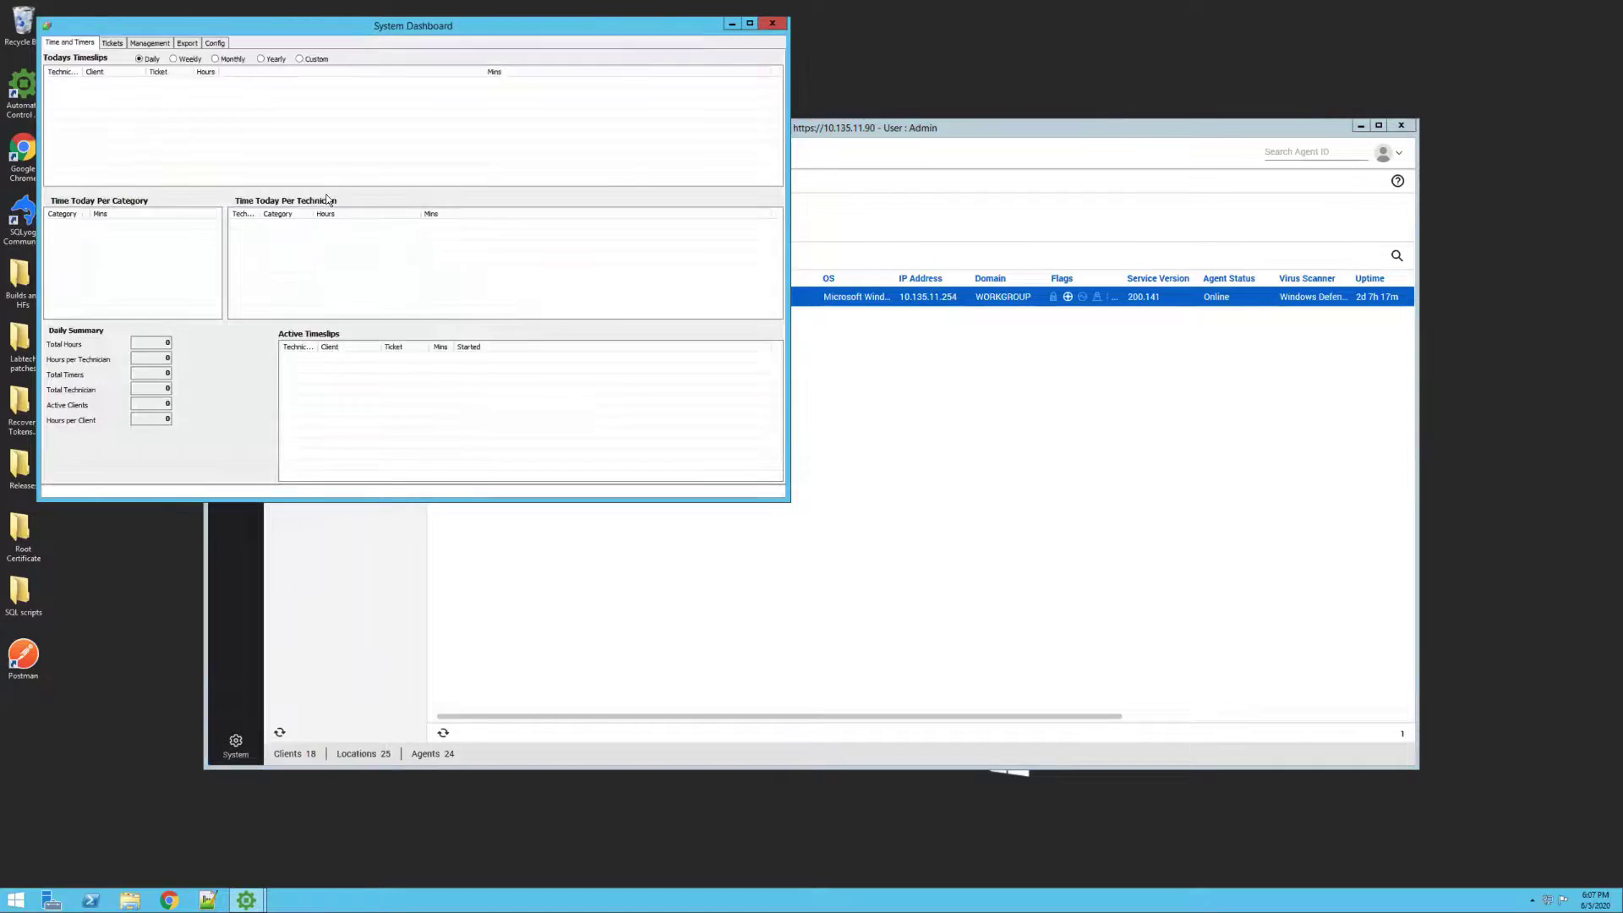
left_click(214, 43)
left_click(377, 56)
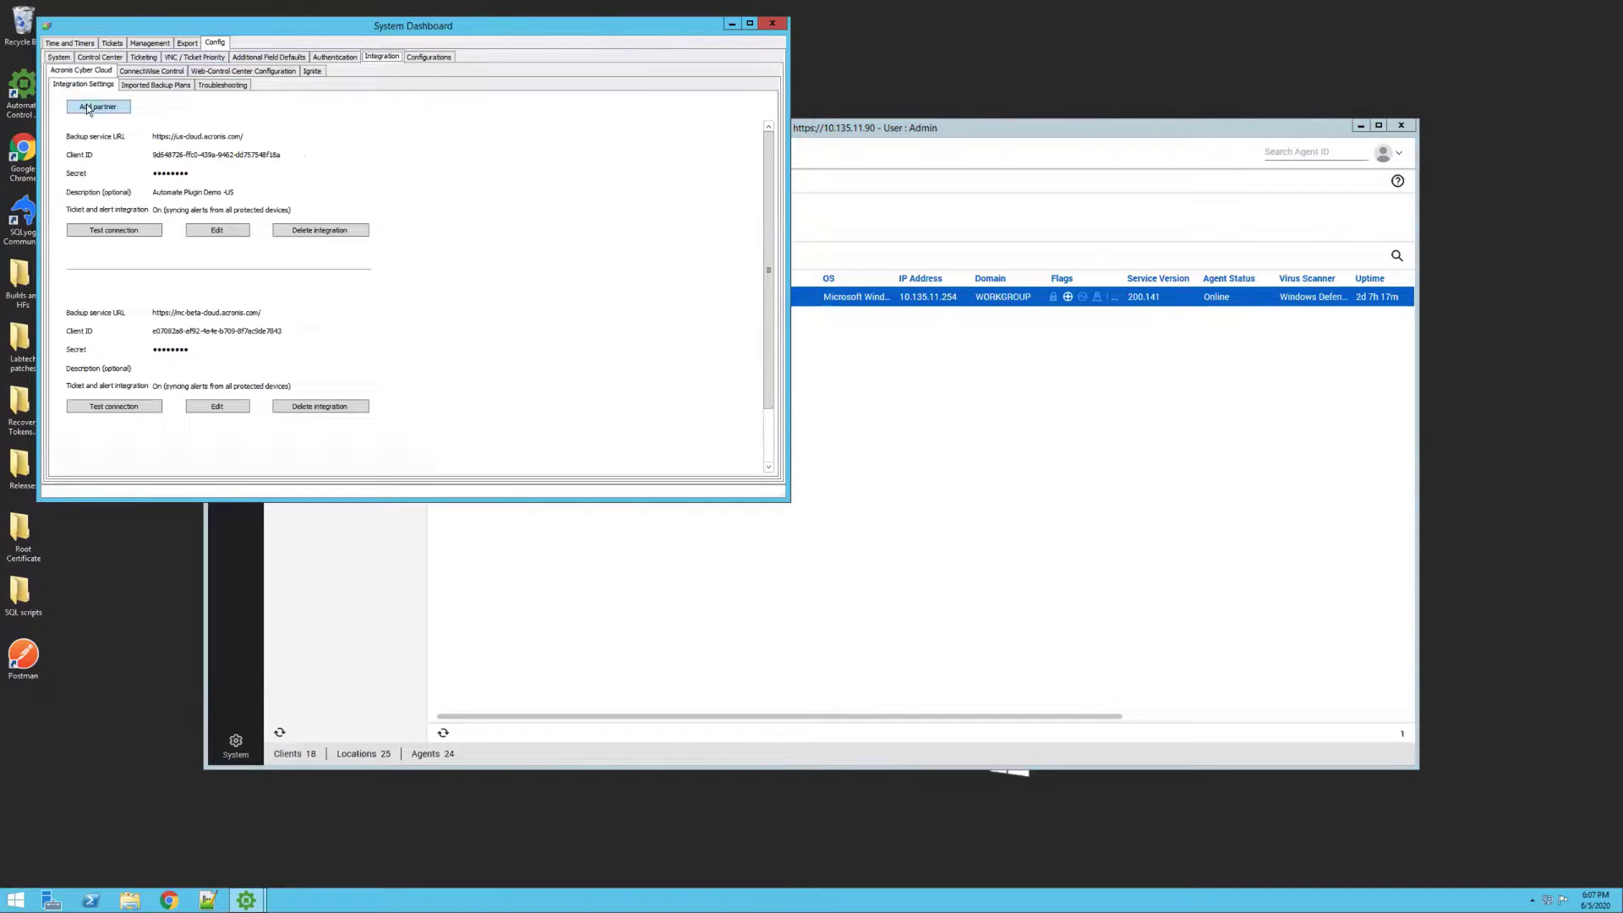
Begin a new partner integration at its Secret field, then test the existing Acronis connection successfully
left_click(86, 104)
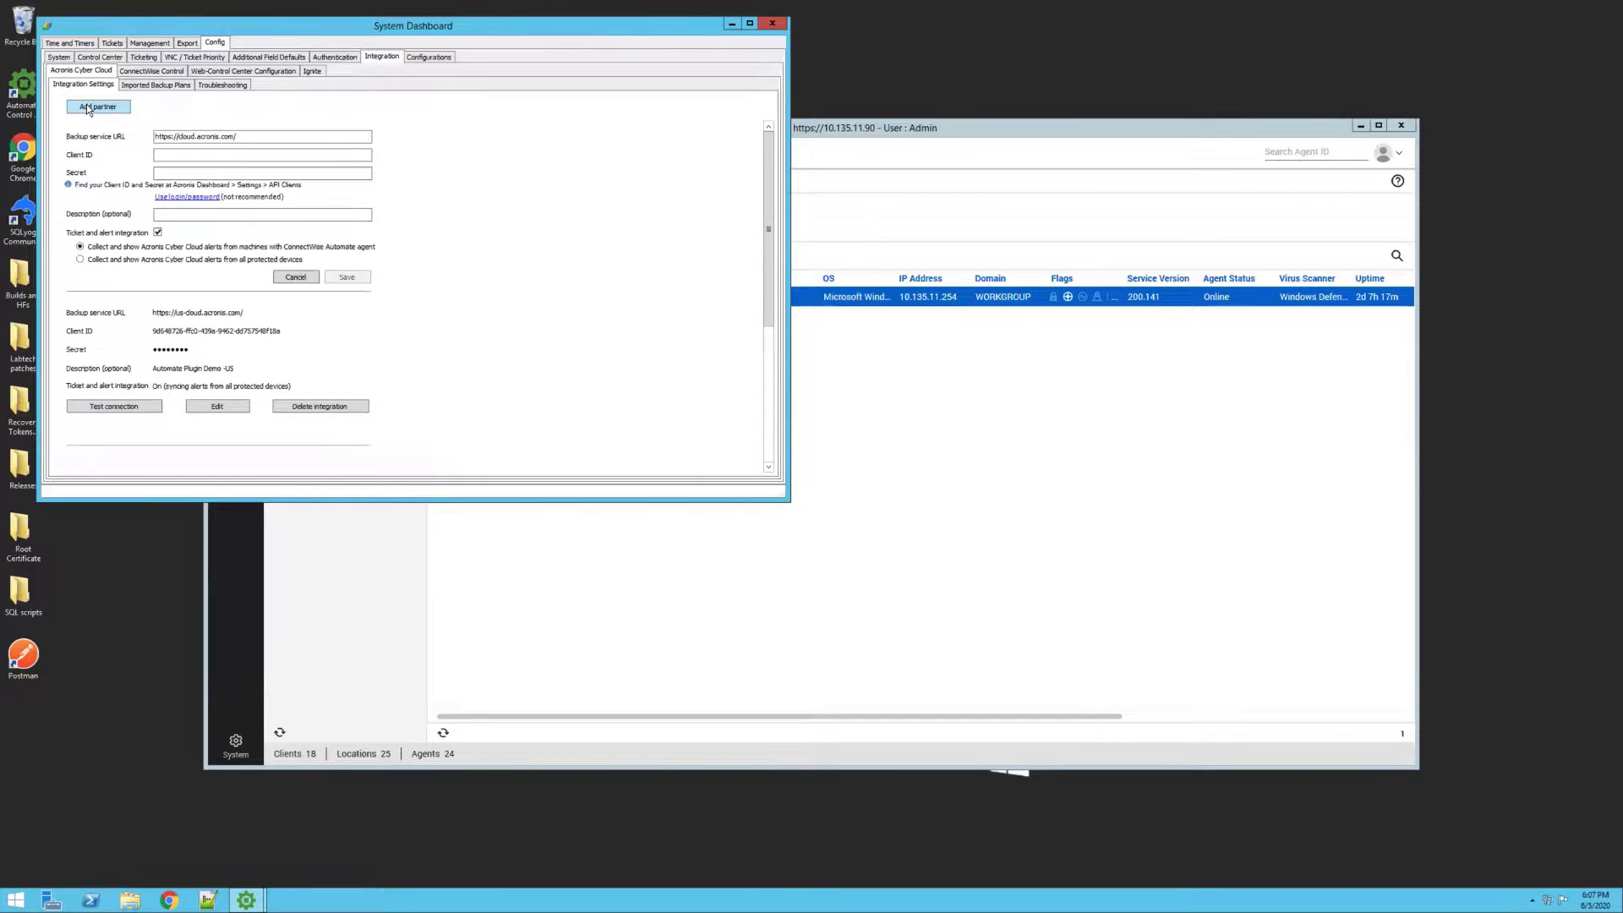
left_click(173, 172)
left_click(144, 407)
Start importing a protection plan for partner Service Provider Demo and customer AAA Design
left_click(169, 86)
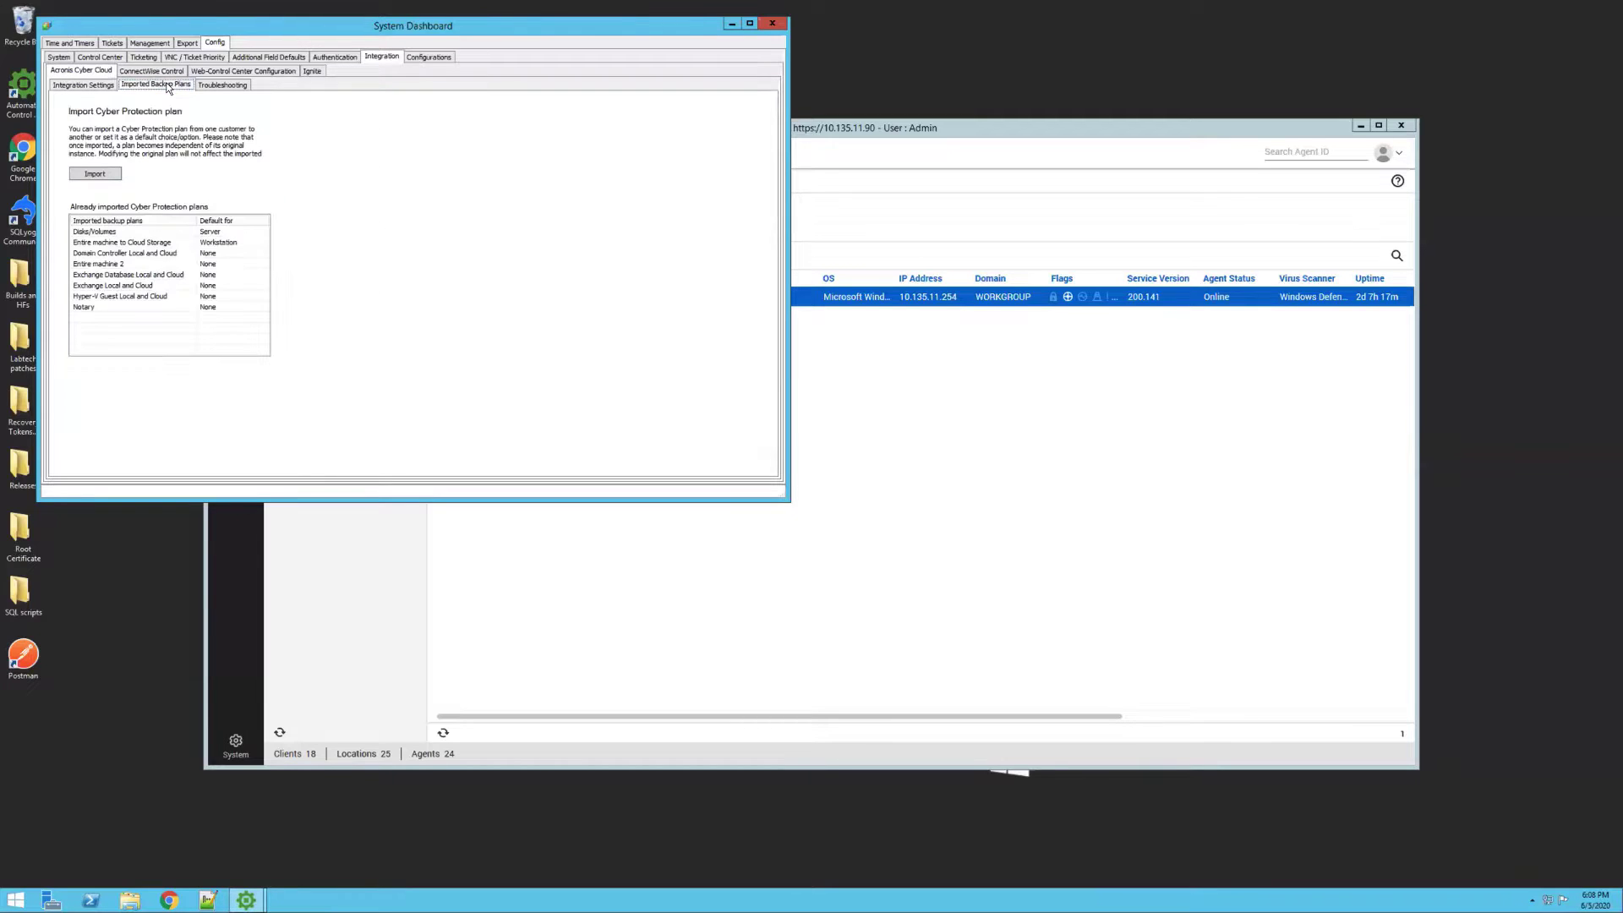
left_click(91, 175)
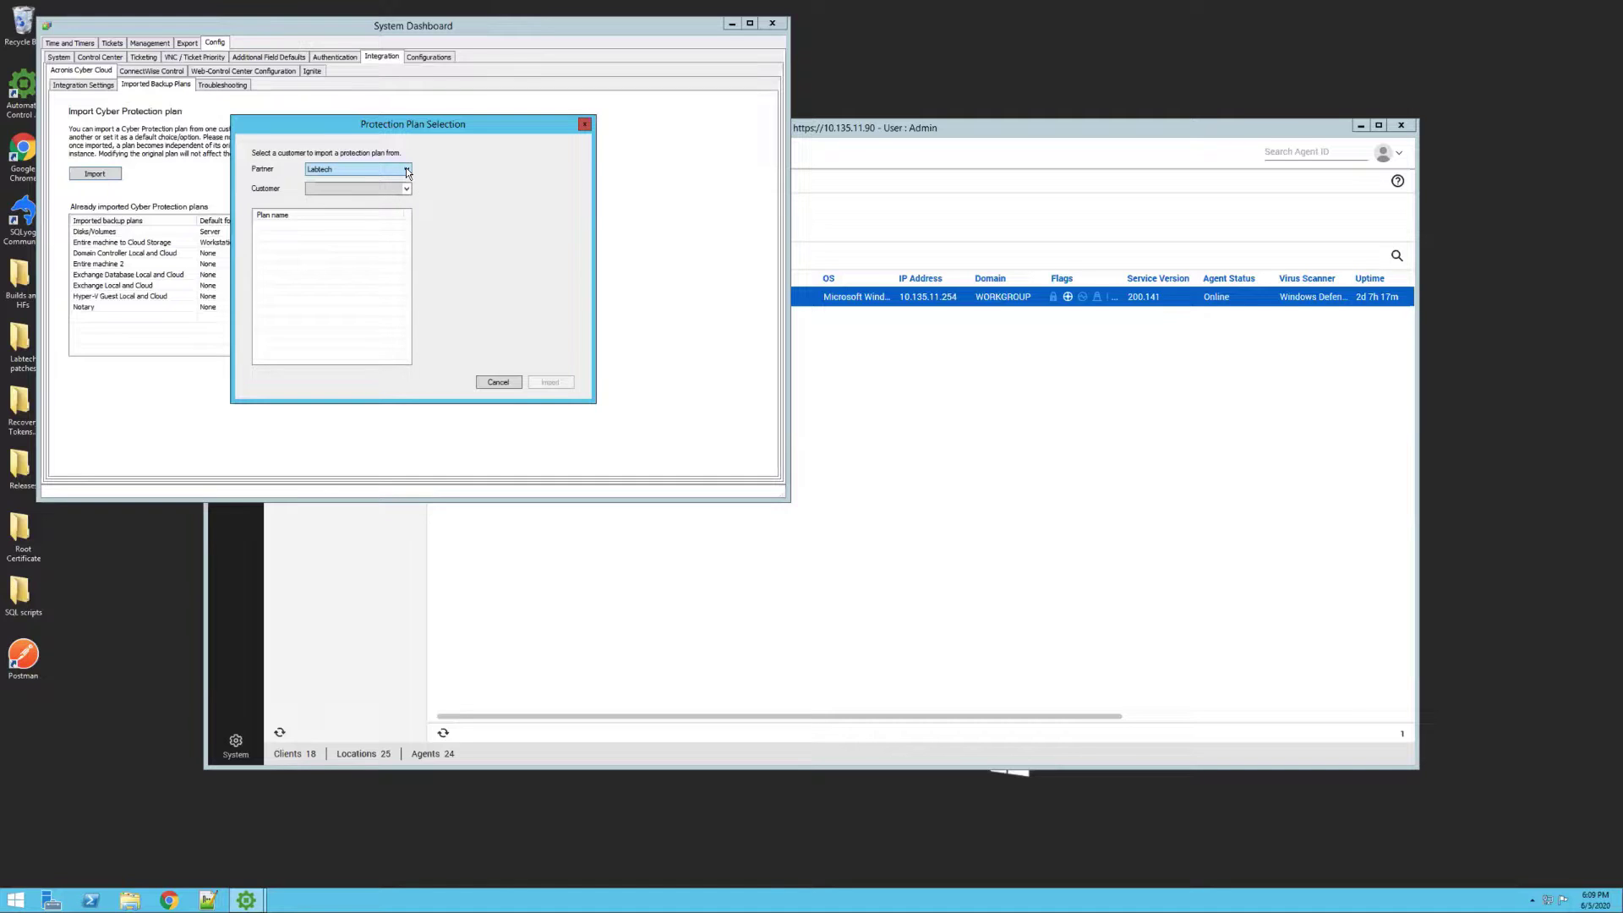
left_click(406, 170)
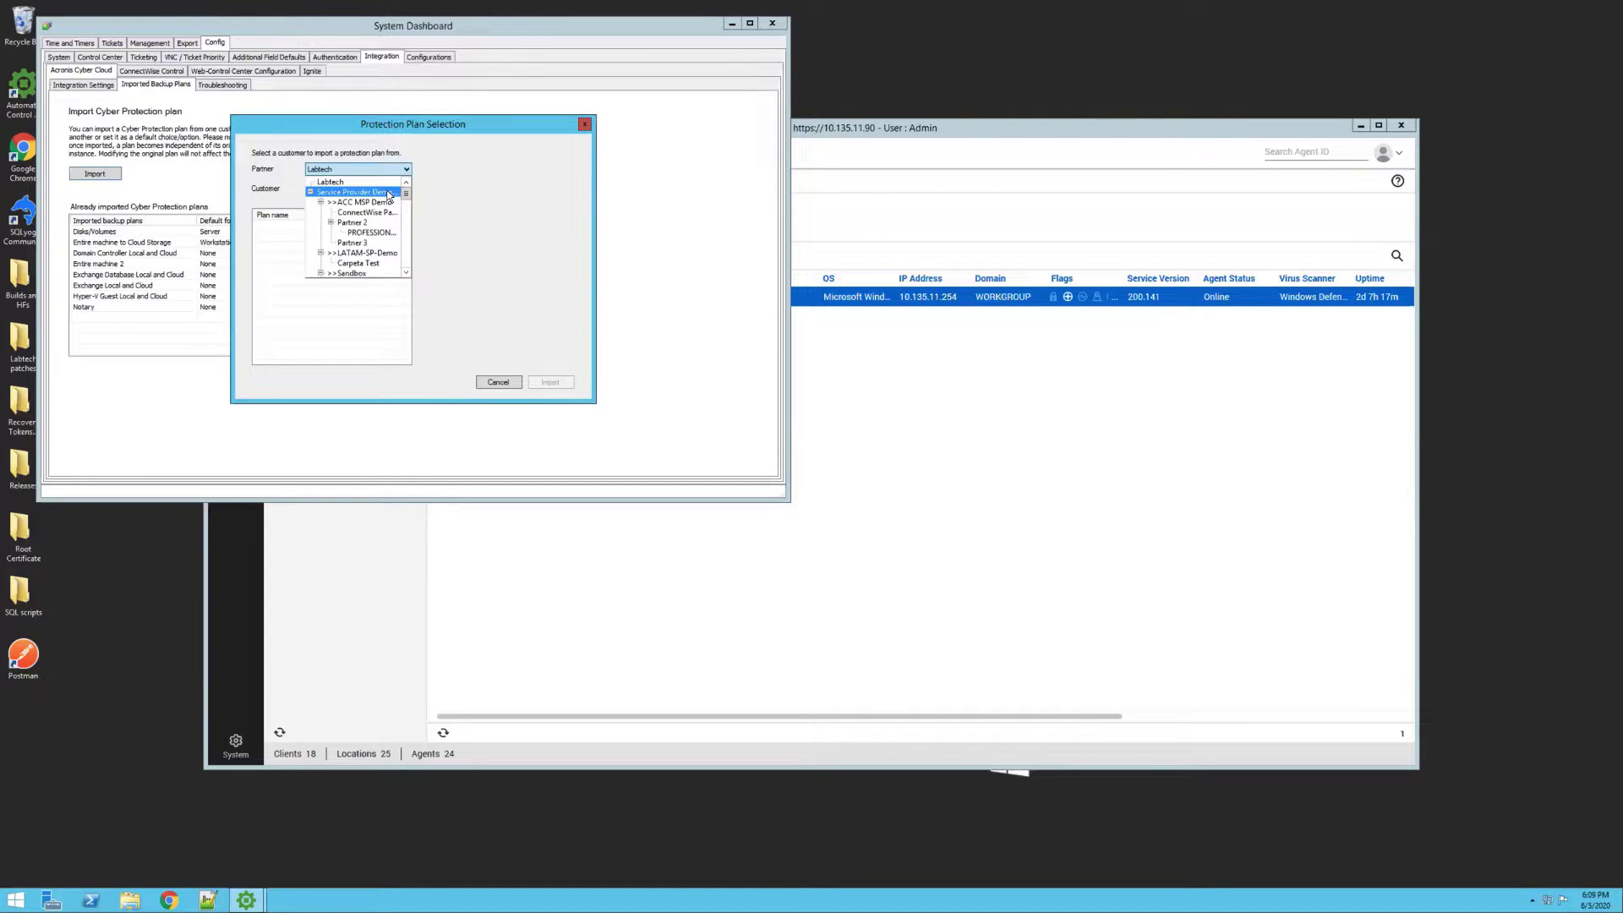
left_click(389, 192)
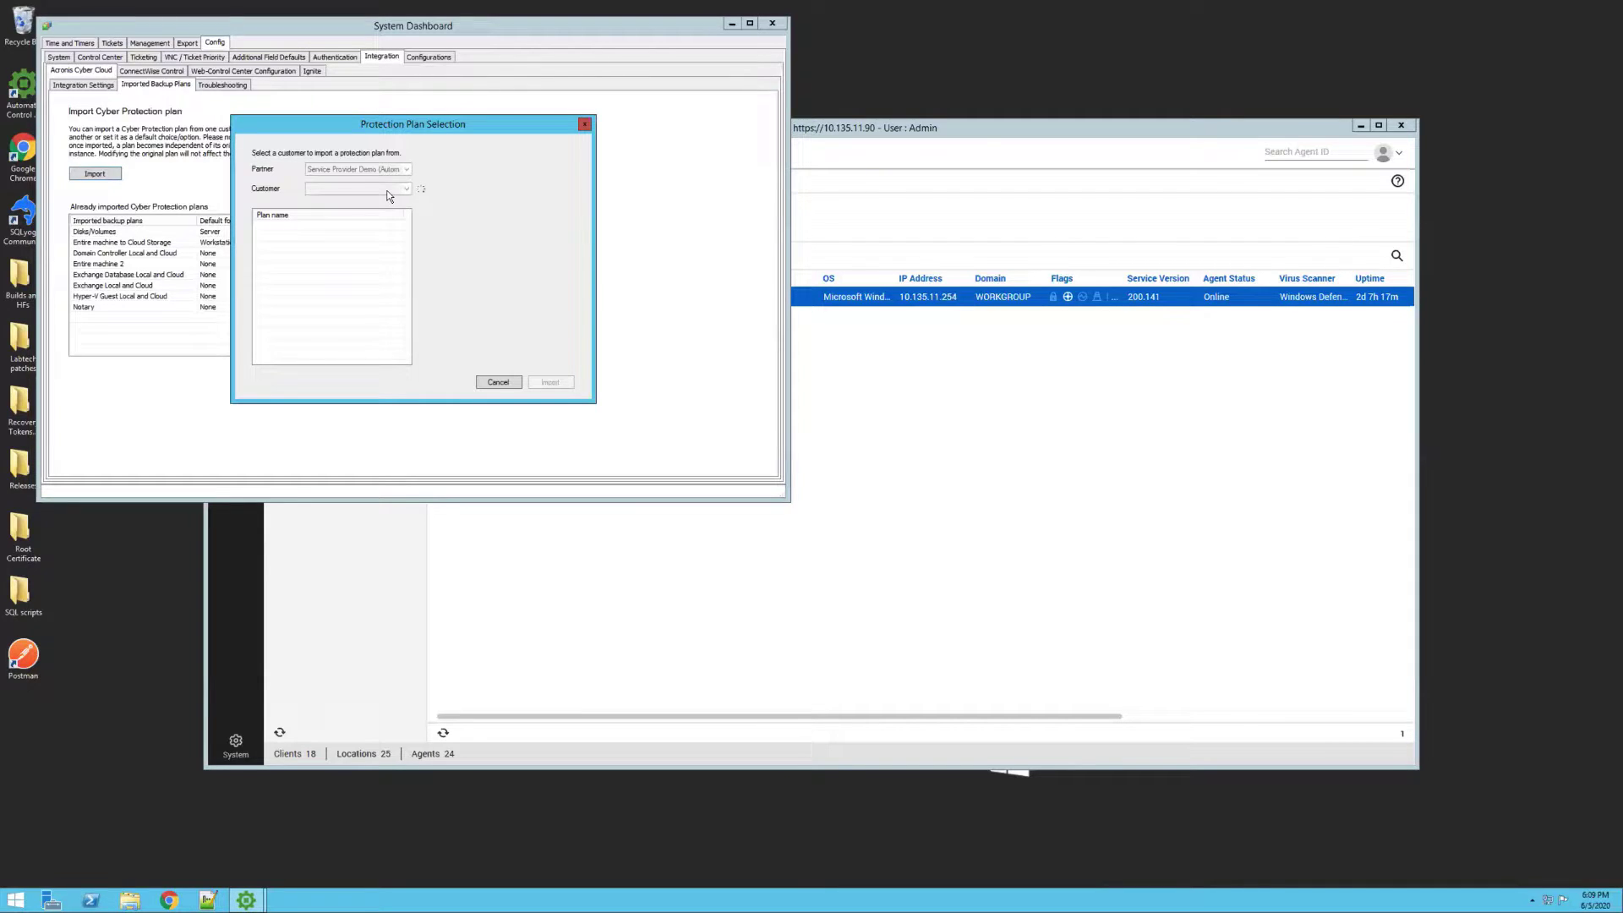
left_click(388, 189)
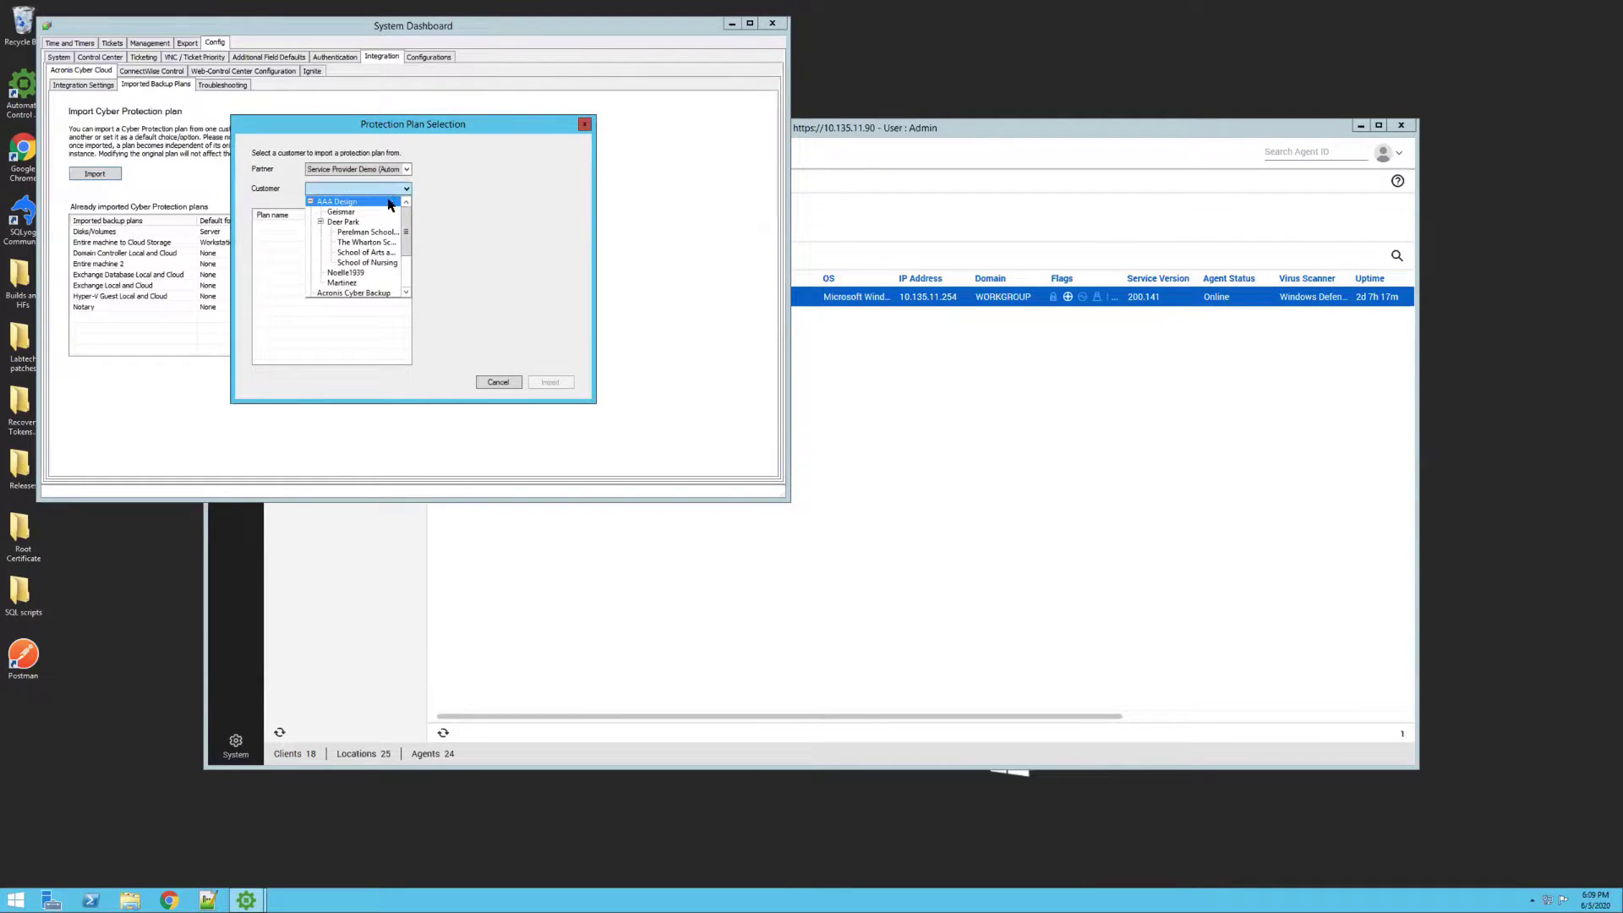
left_click(389, 202)
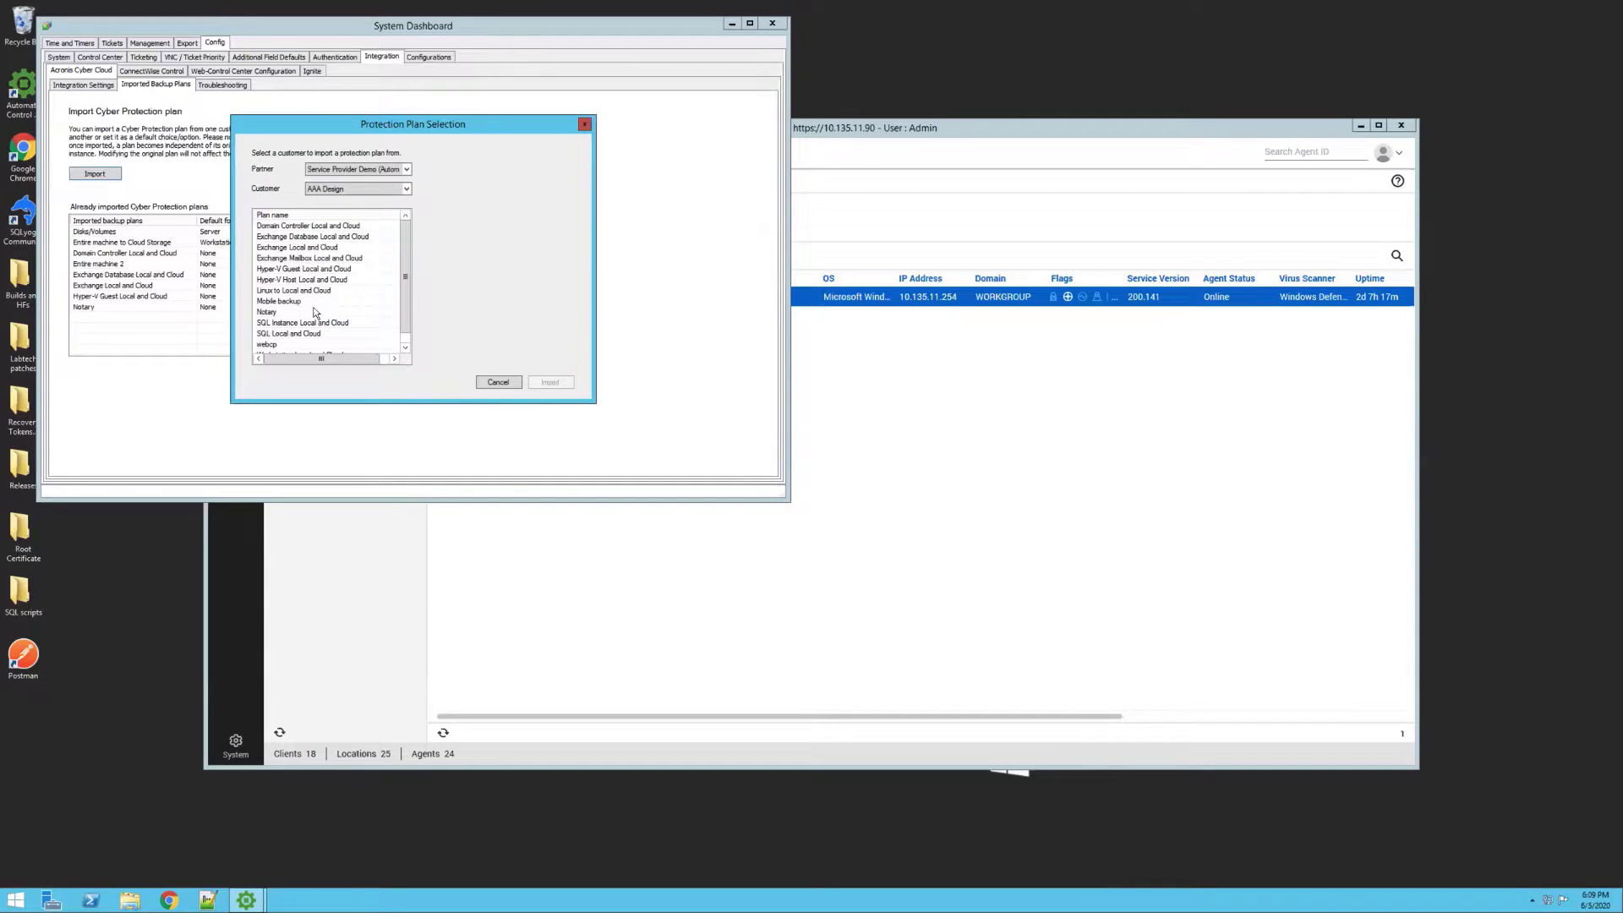
Reselect AAA Design, pick the Hyper-V Guest Local and Cloud plan, then close the import dialog
scroll(312, 312, "down", 1)
scroll(312, 317, "down", 1)
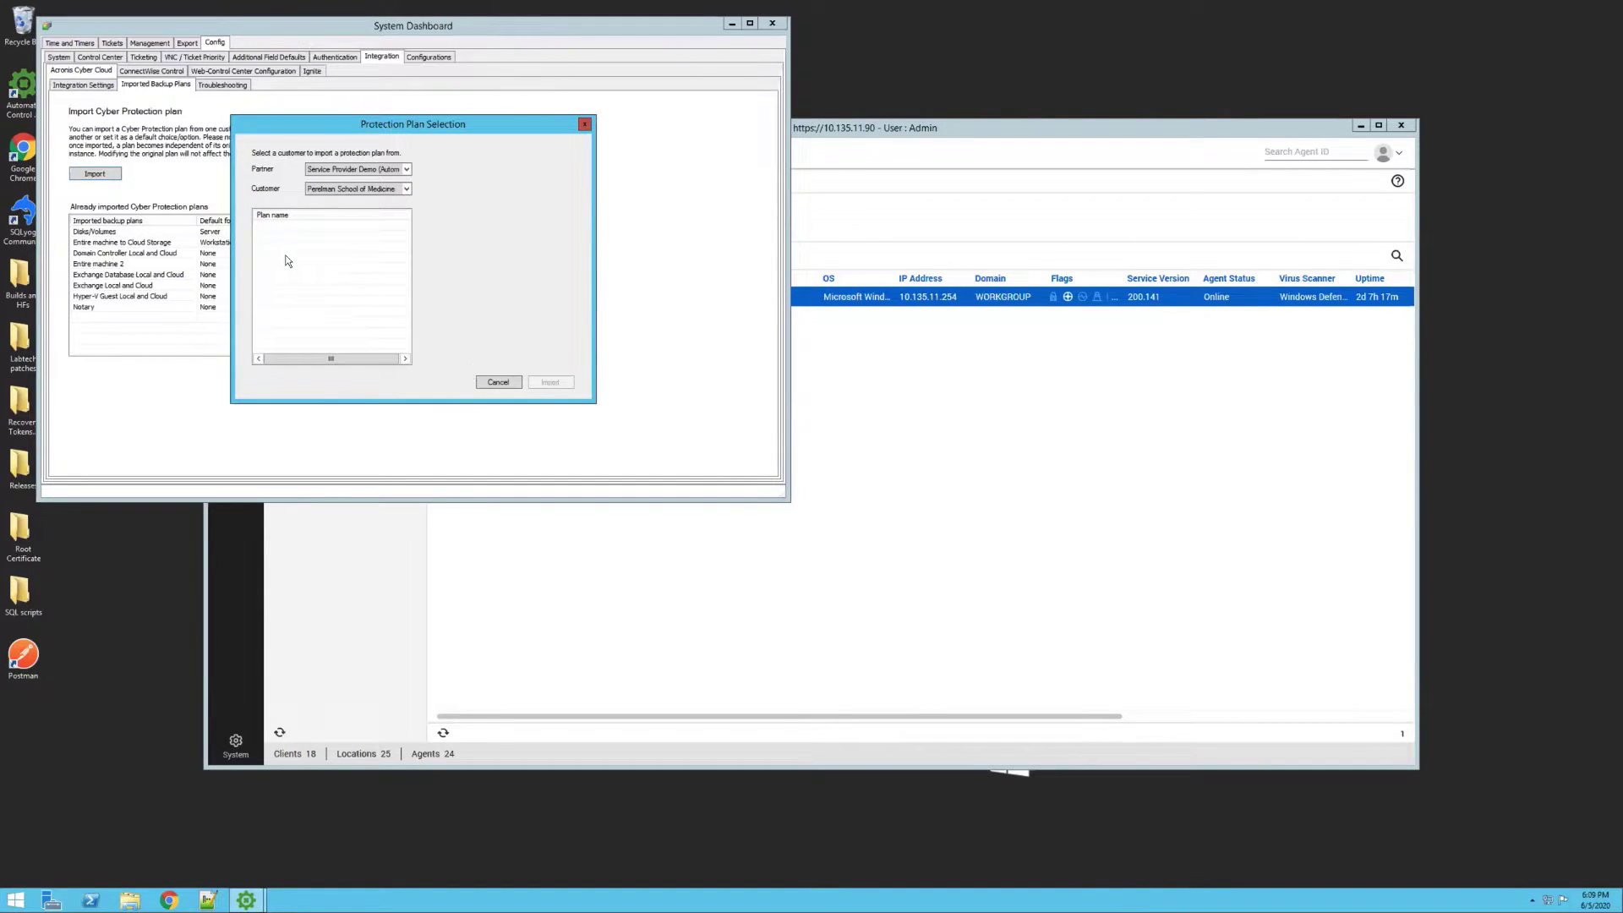
left_click(326, 192)
left_click(326, 201)
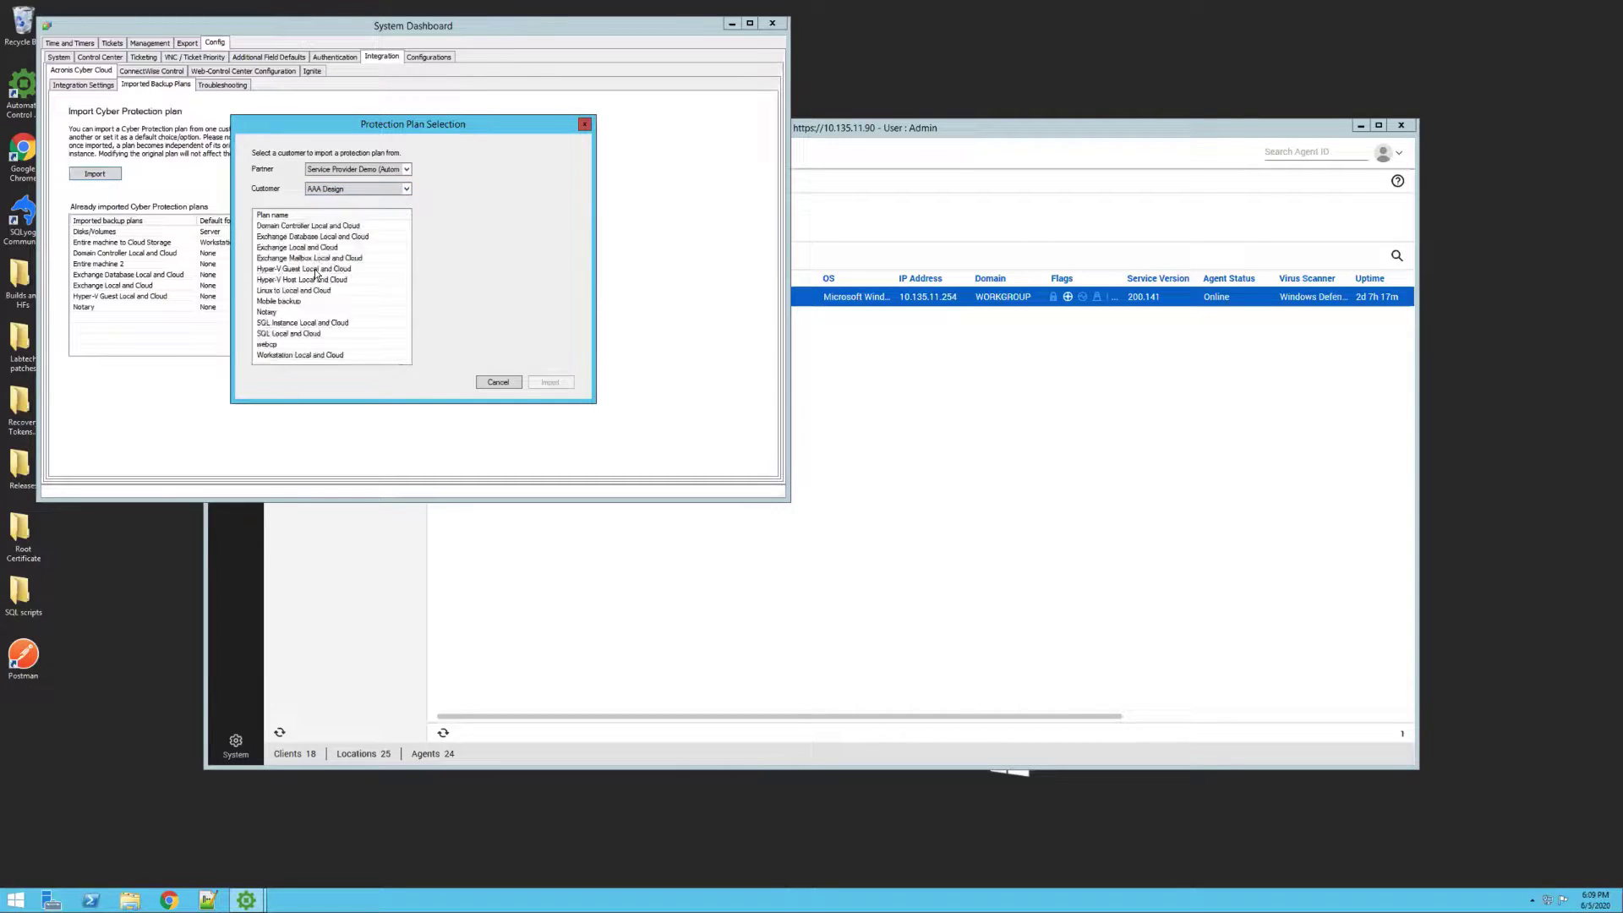
left_click(316, 271)
left_click(544, 383)
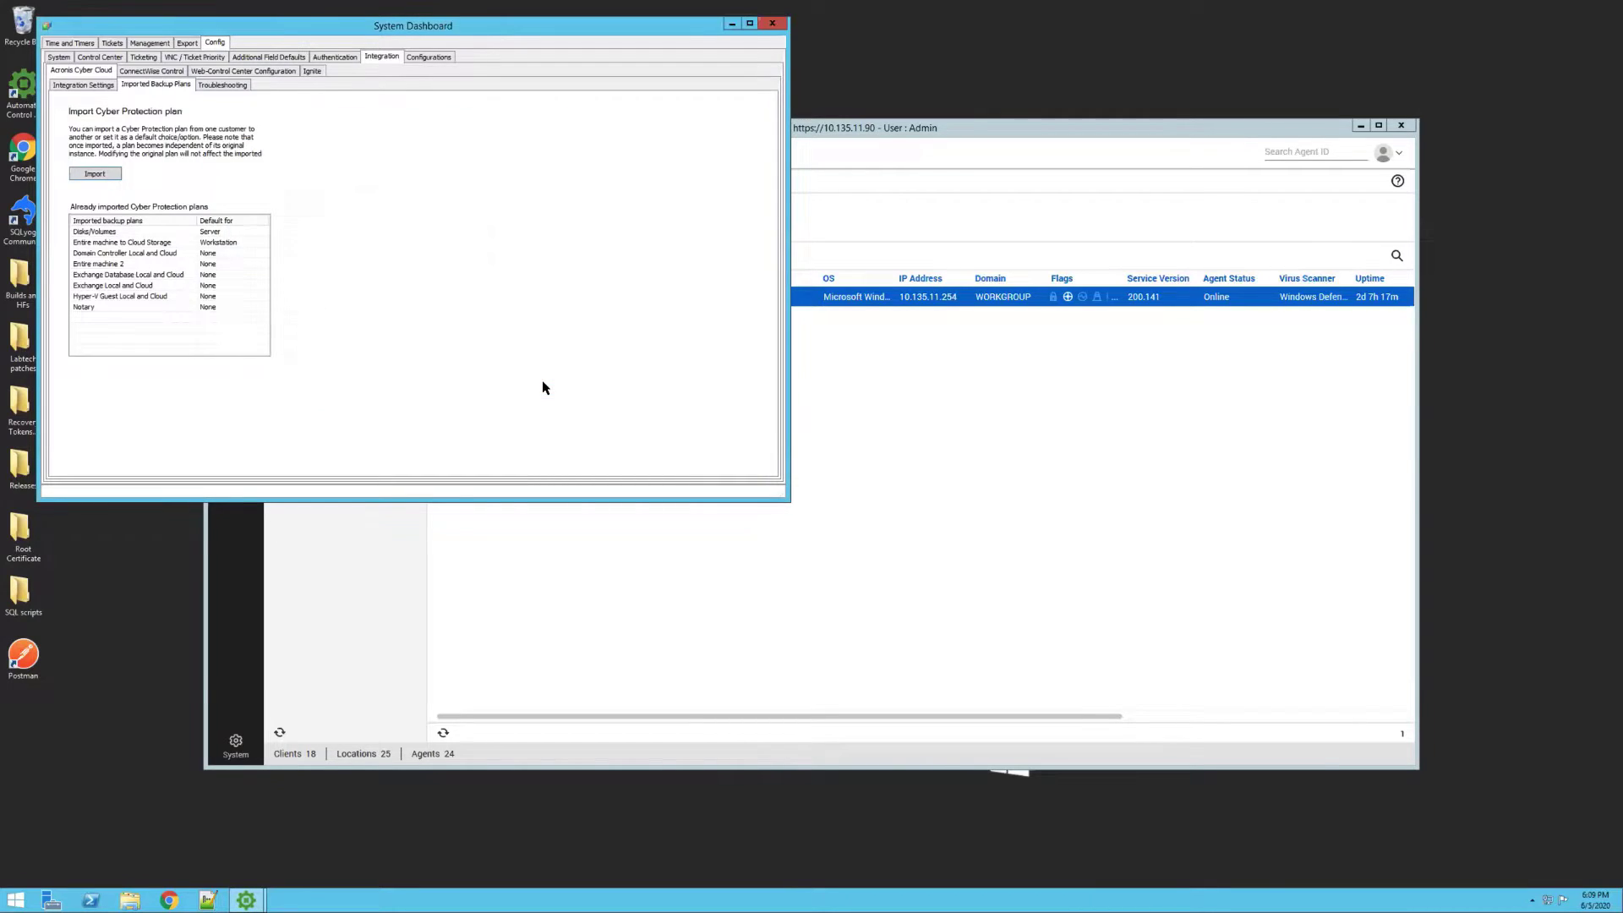
Review the Troubleshooting log settings at Debug level, then close the System Dashboard
left_click(238, 85)
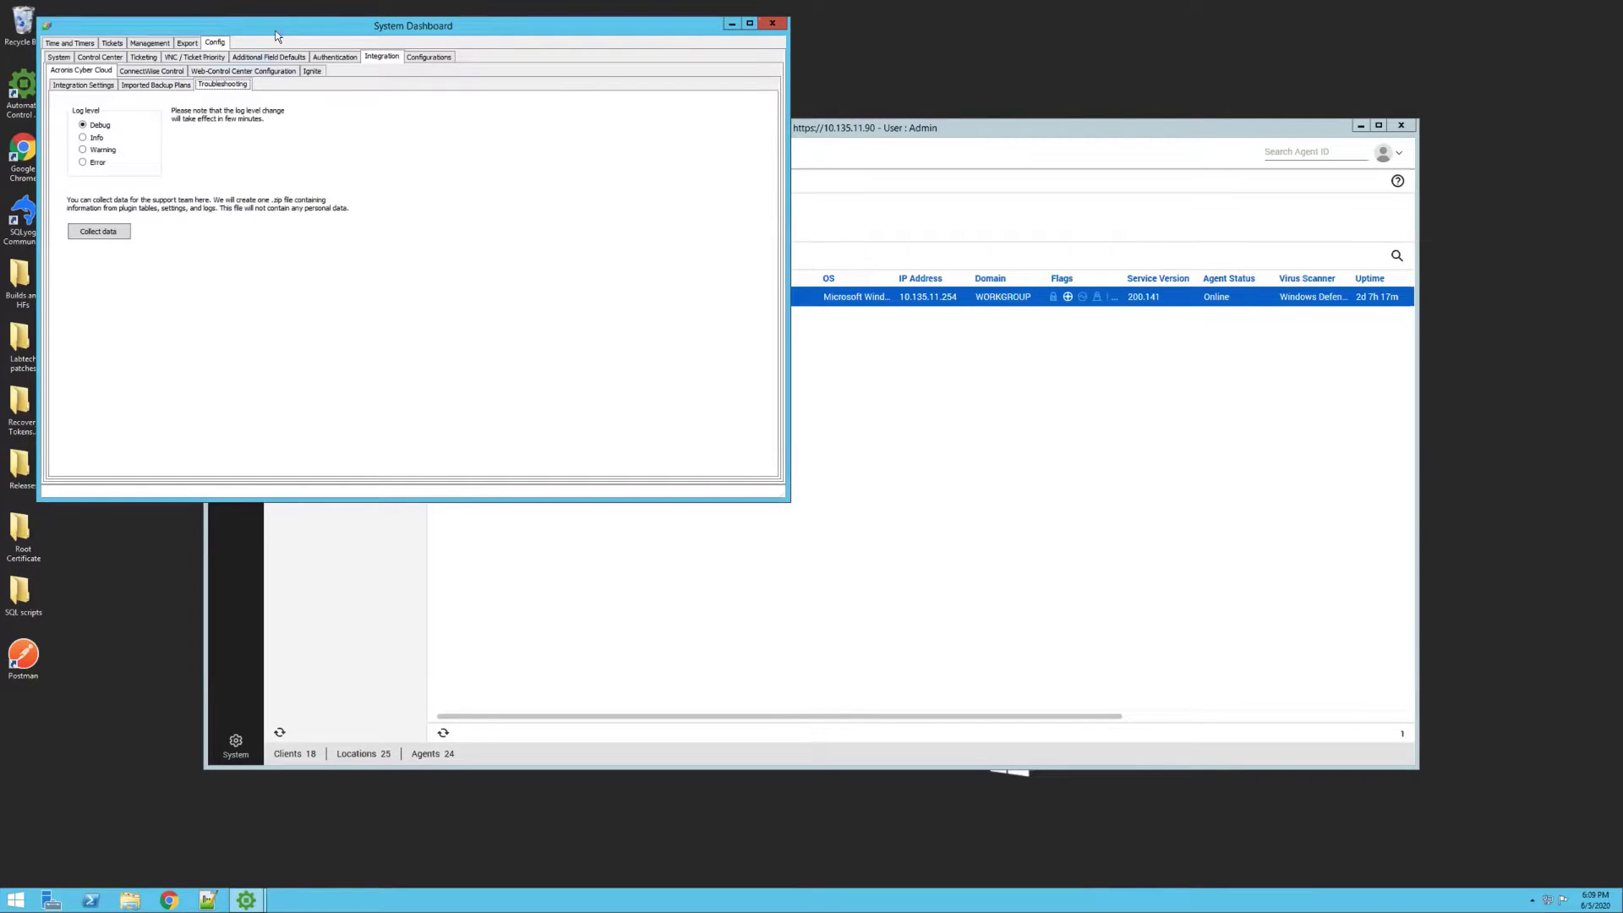
left_click_drag(276, 37, 261, 77)
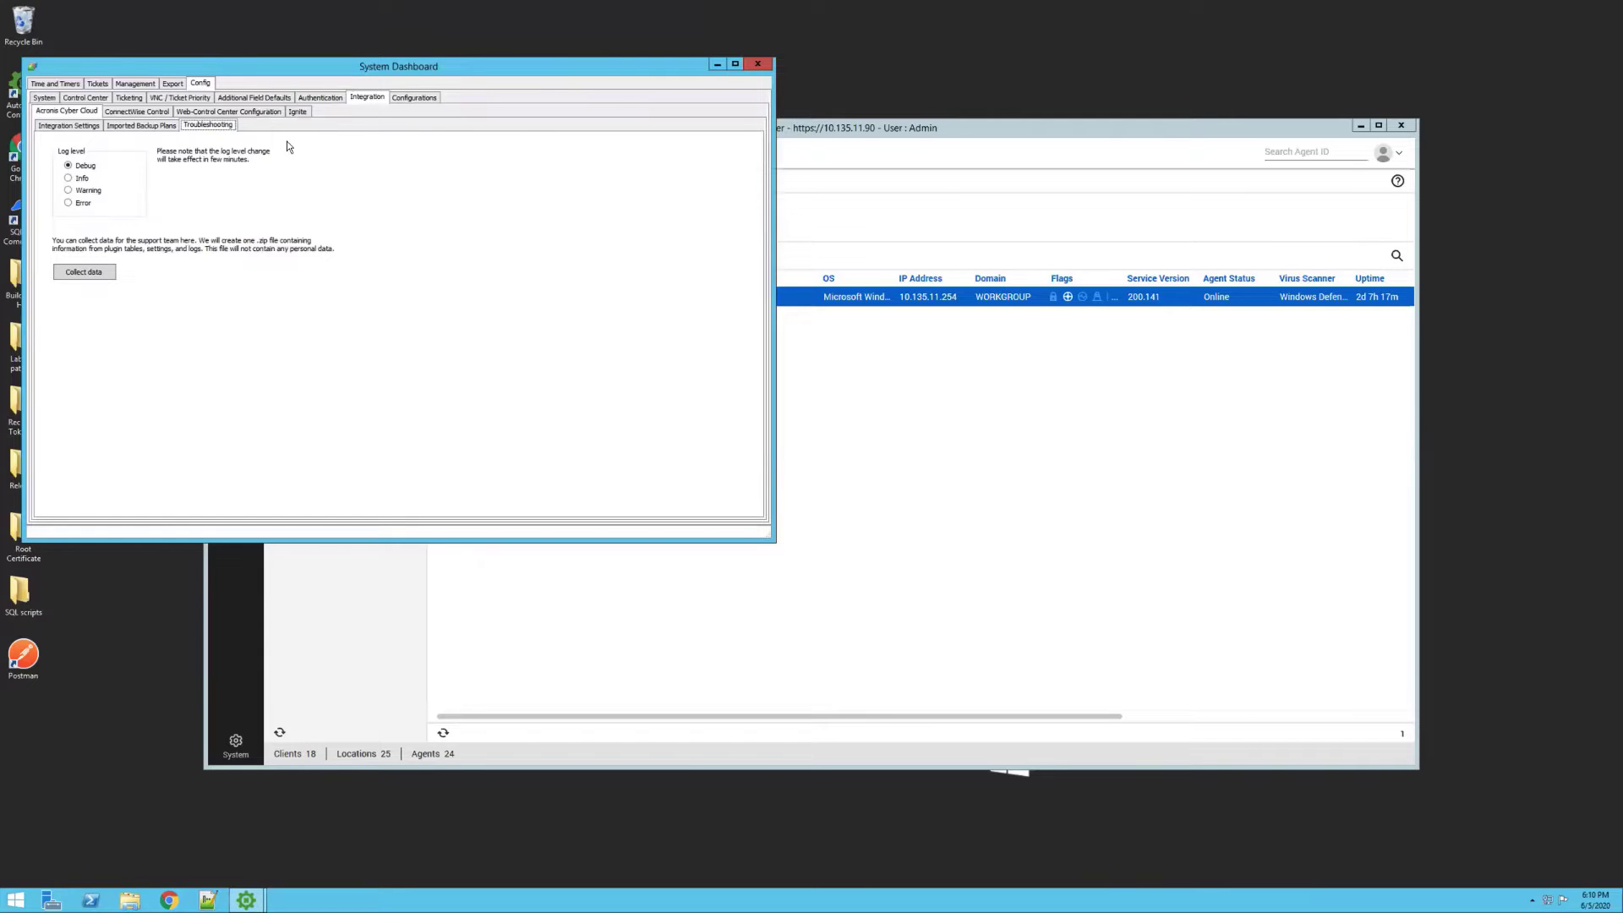
left_click(757, 64)
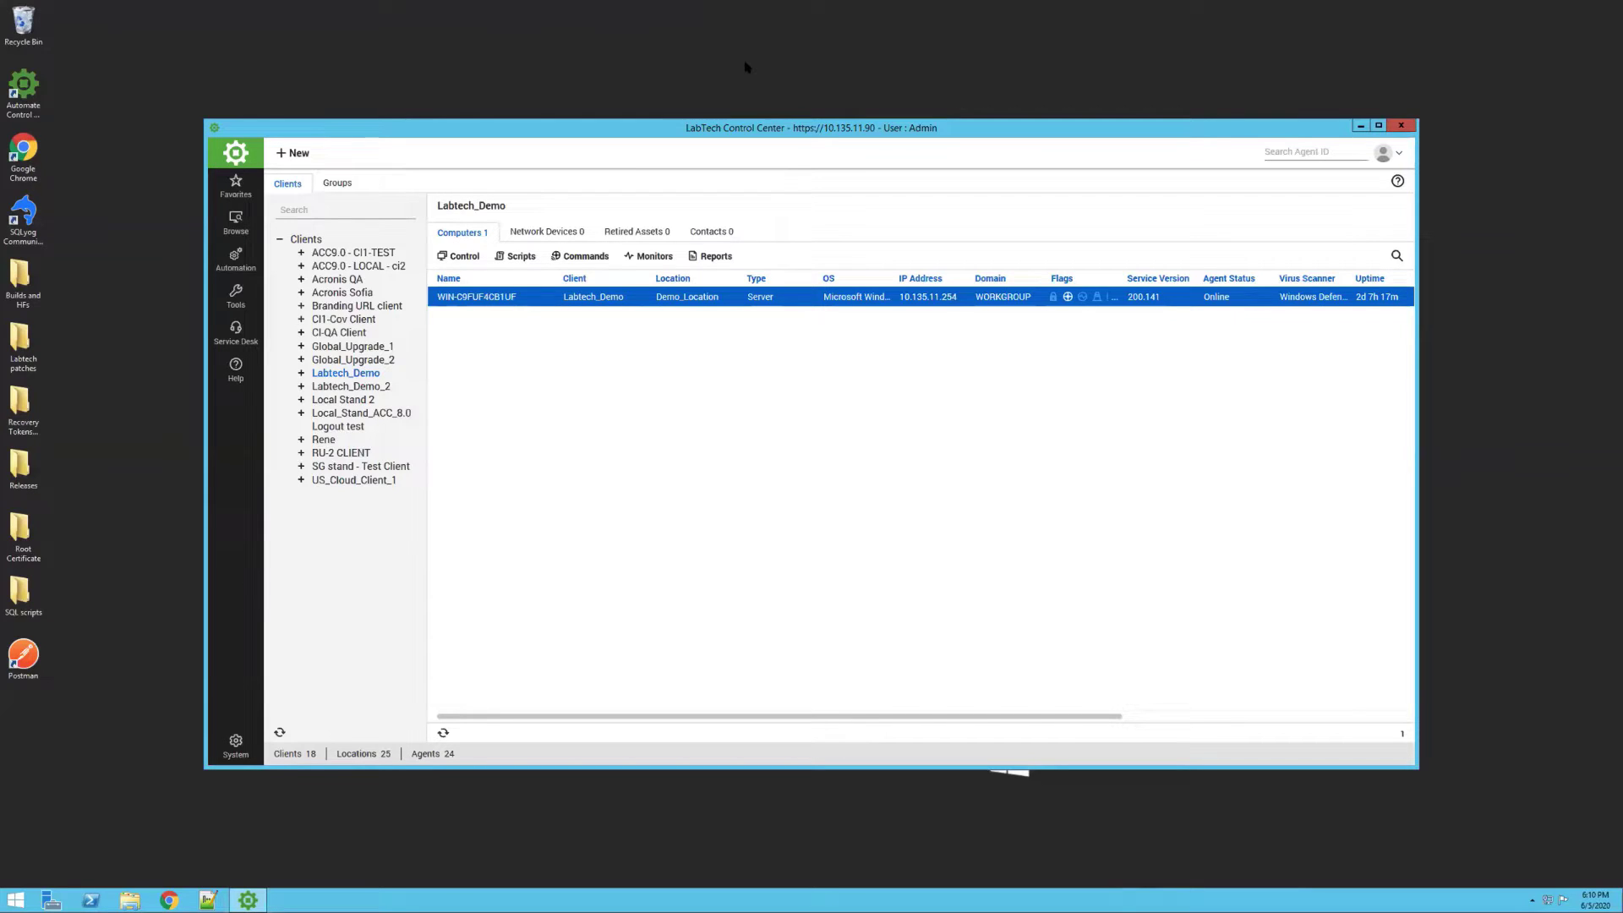
double_click(375, 372)
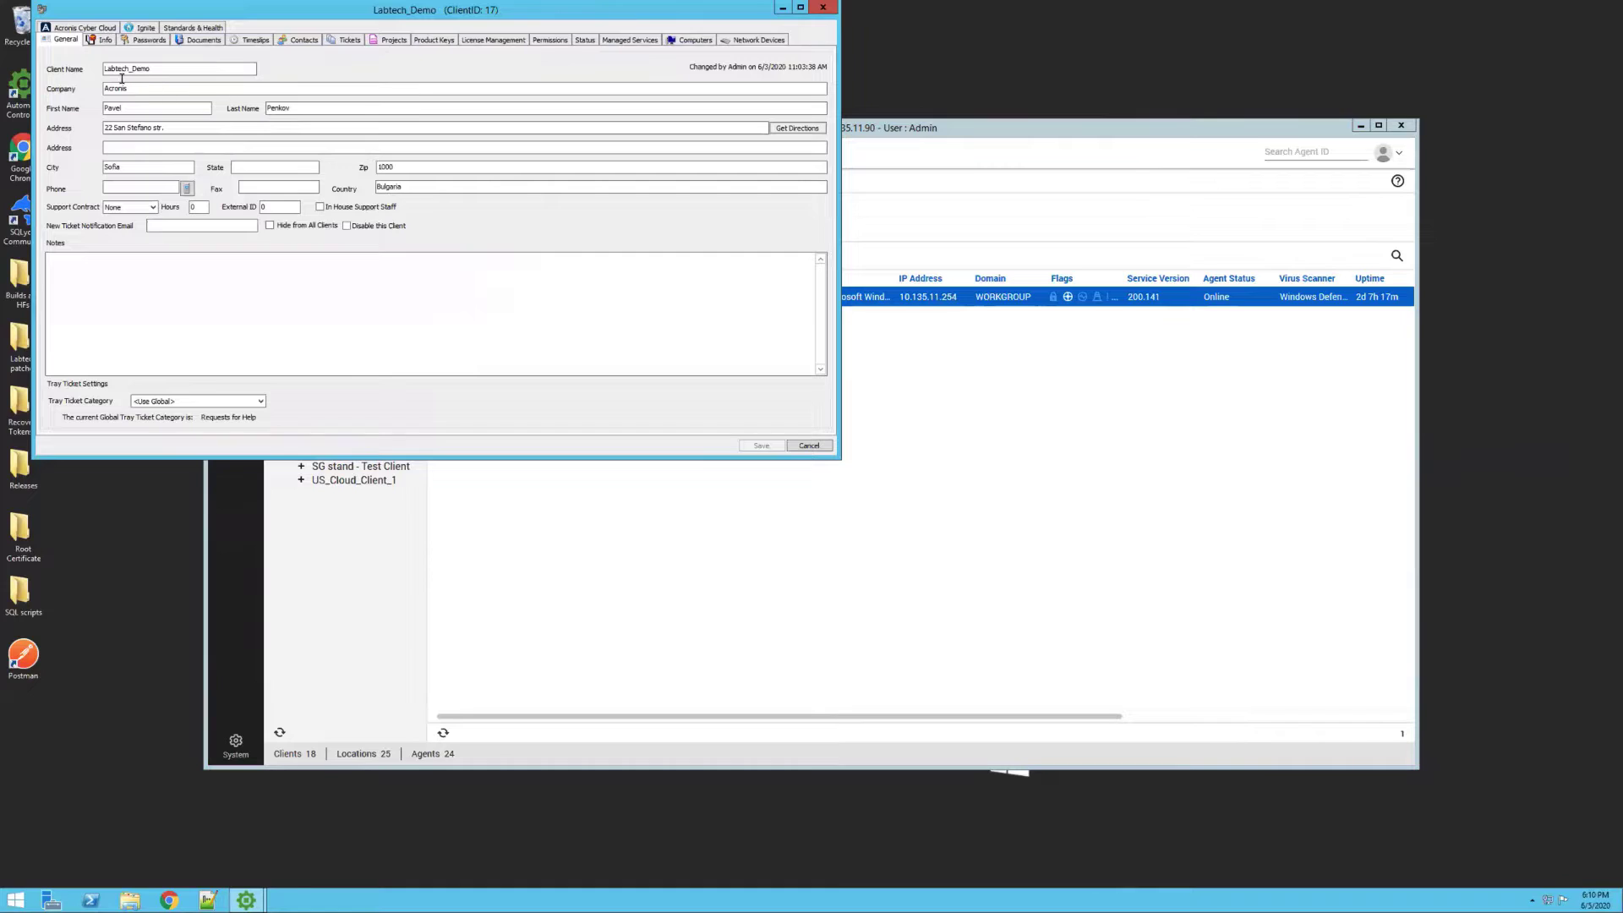
left_click(103, 29)
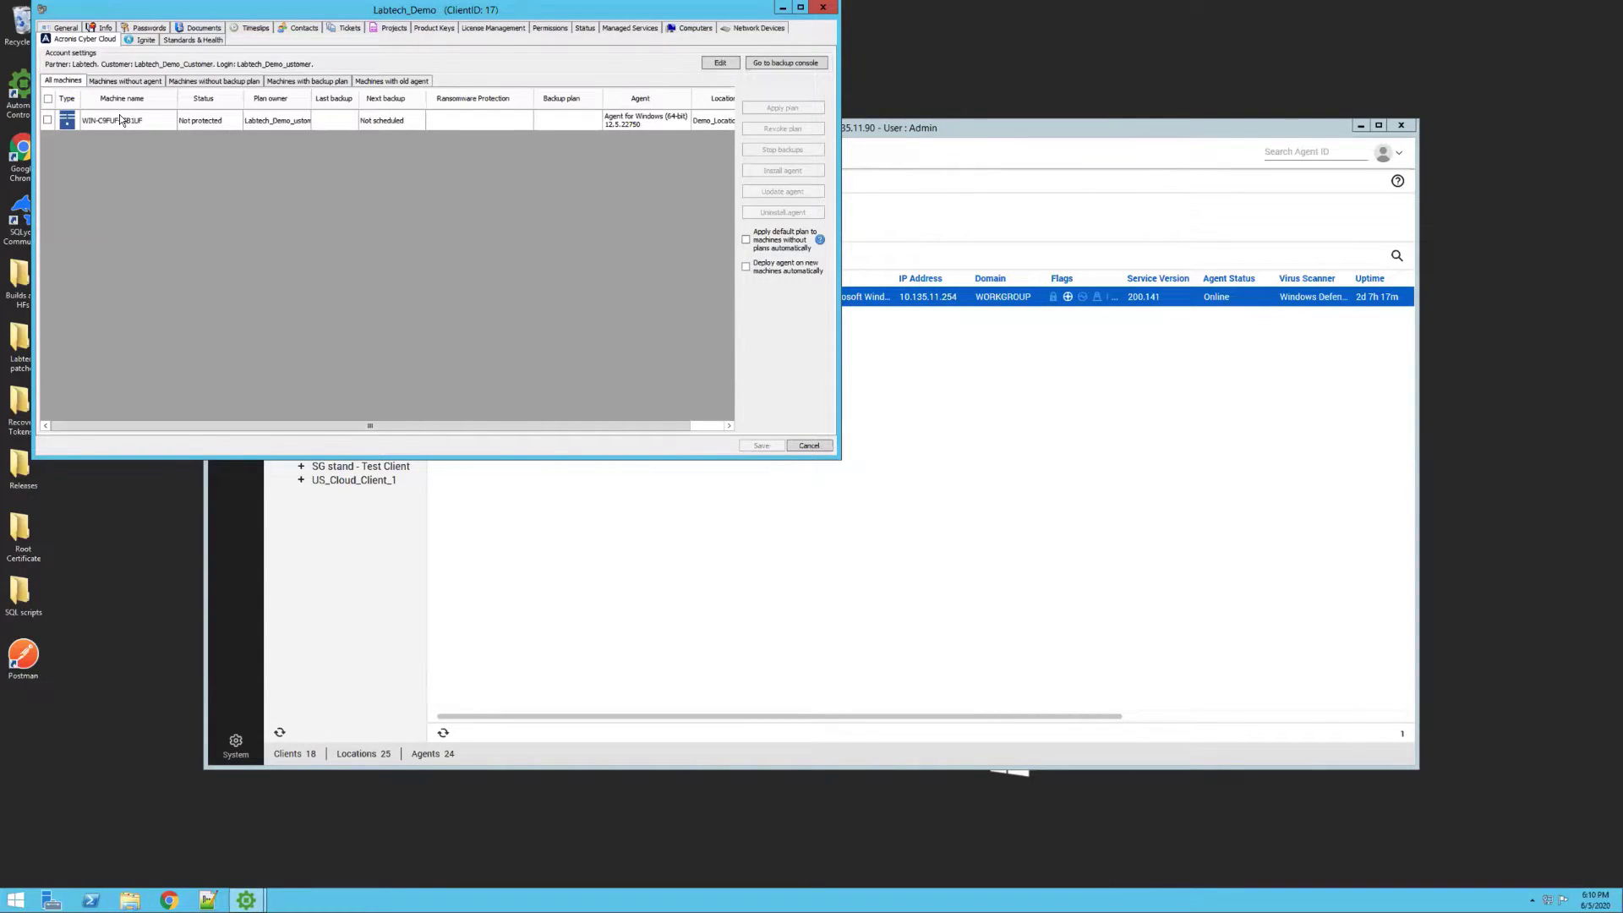
left_click(47, 120)
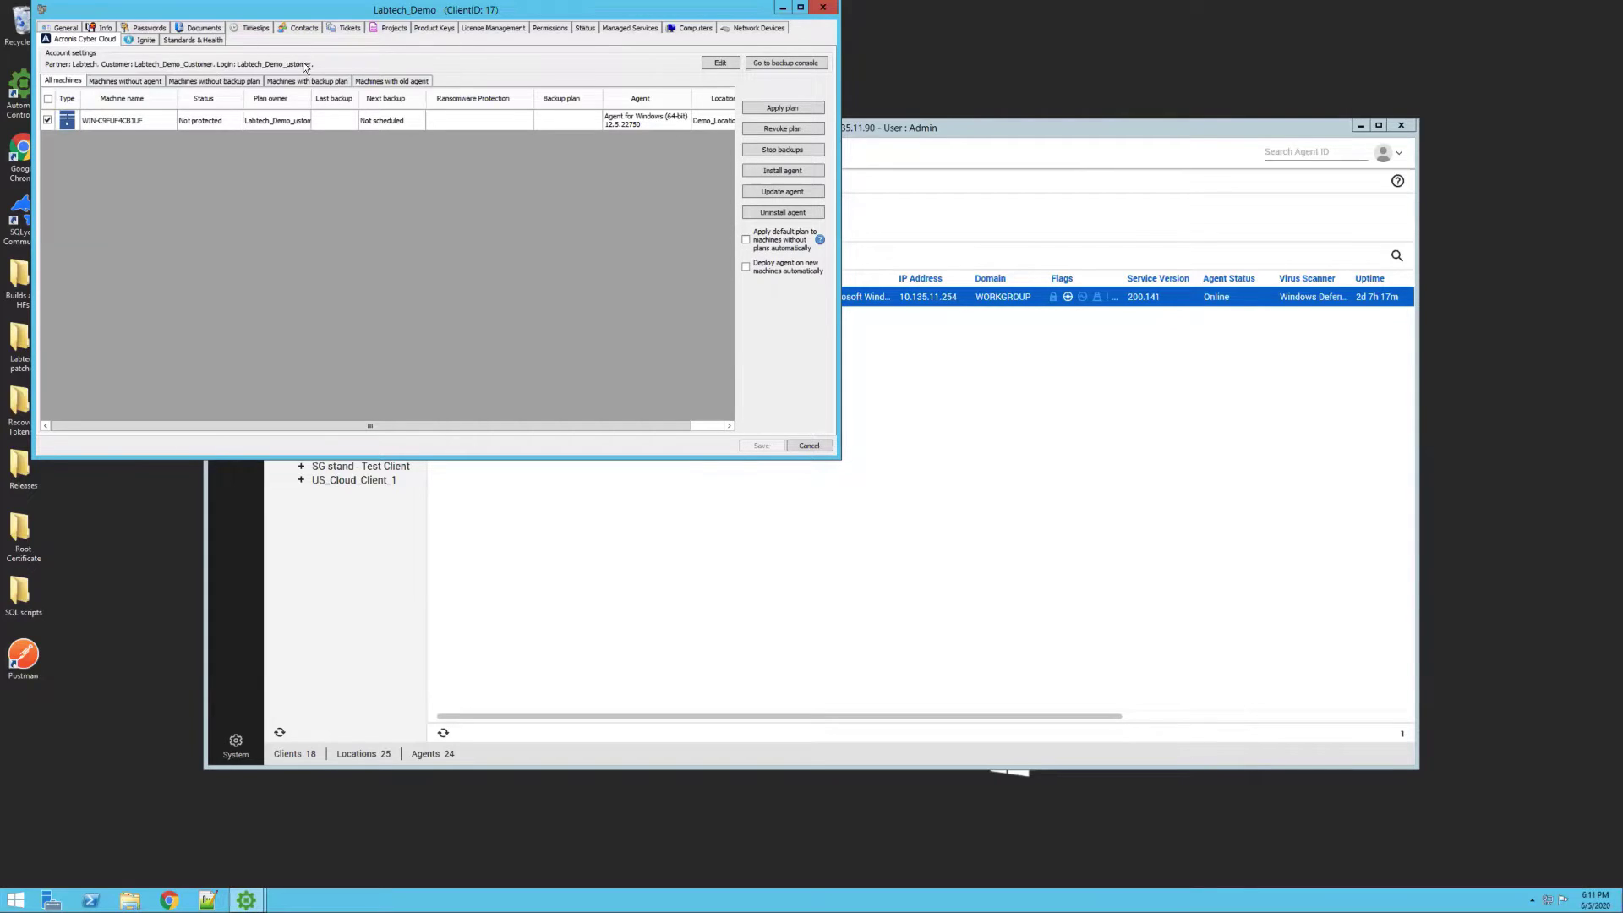
left_click(824, 11)
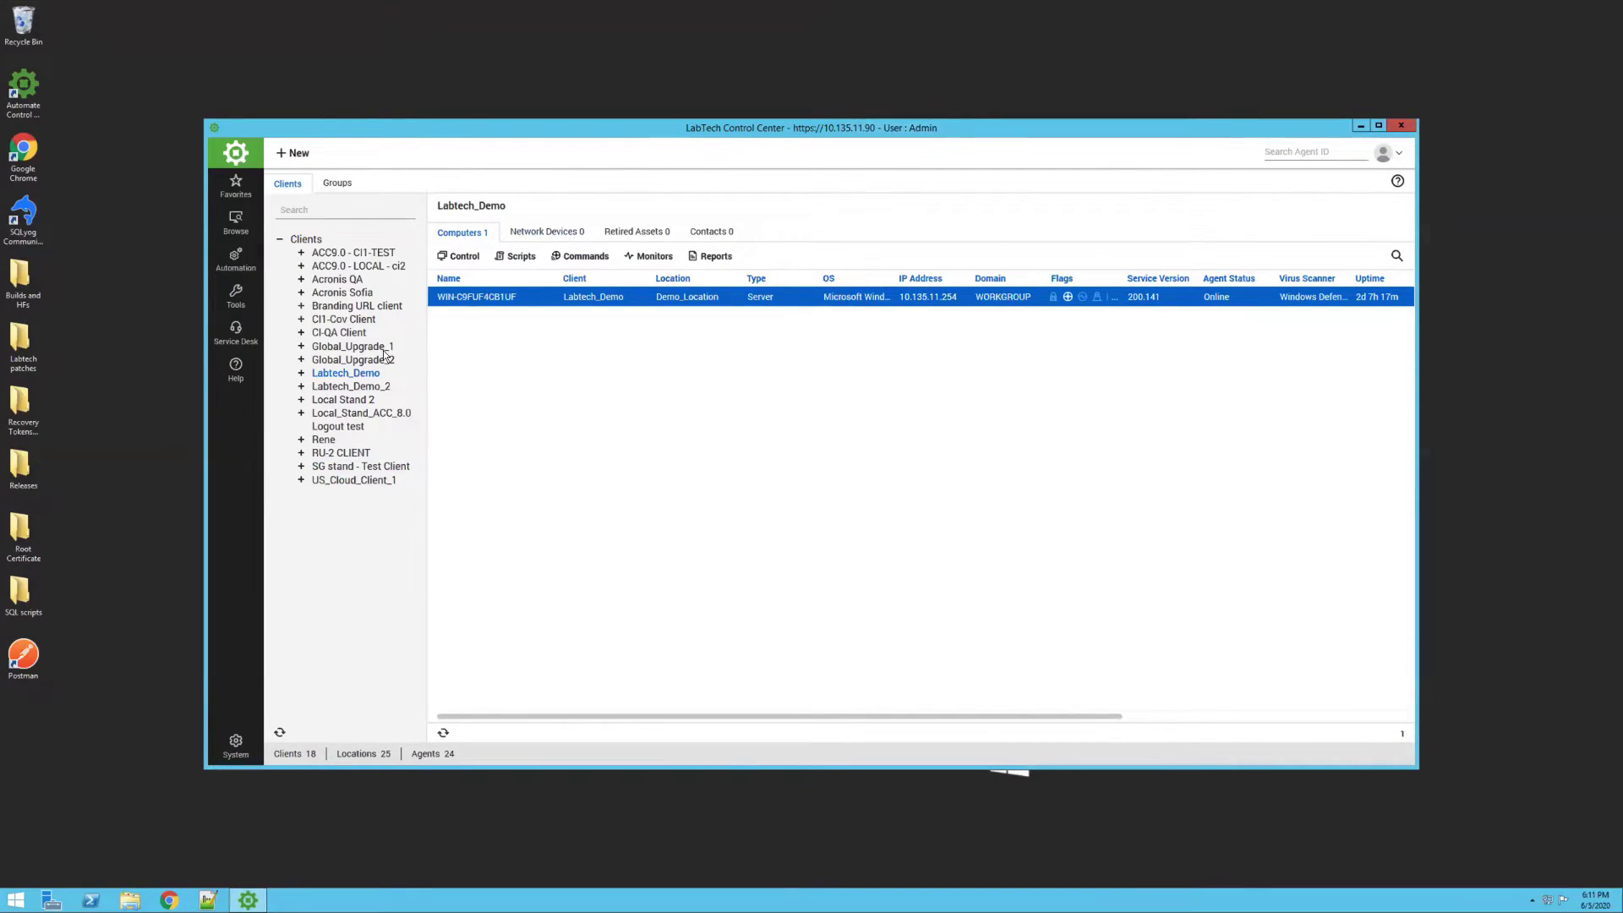
Expand Labtech_Demo_2, open its Demo_Location_3 location, and show the Acronis Cyber Cloud settings
left_click(301, 387)
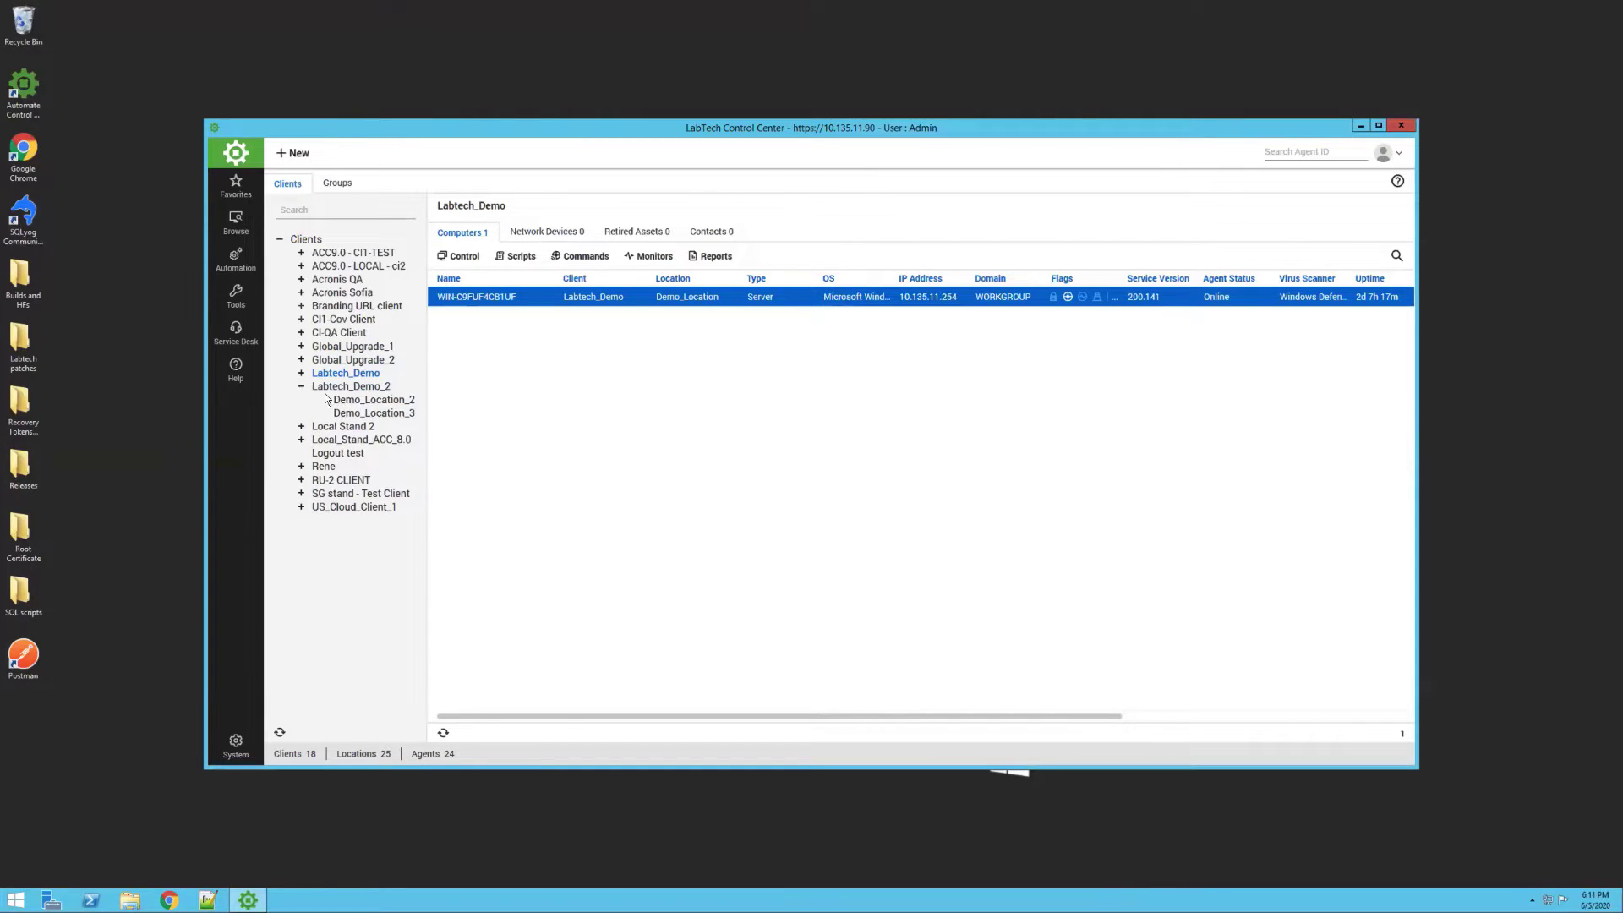
double_click(371, 414)
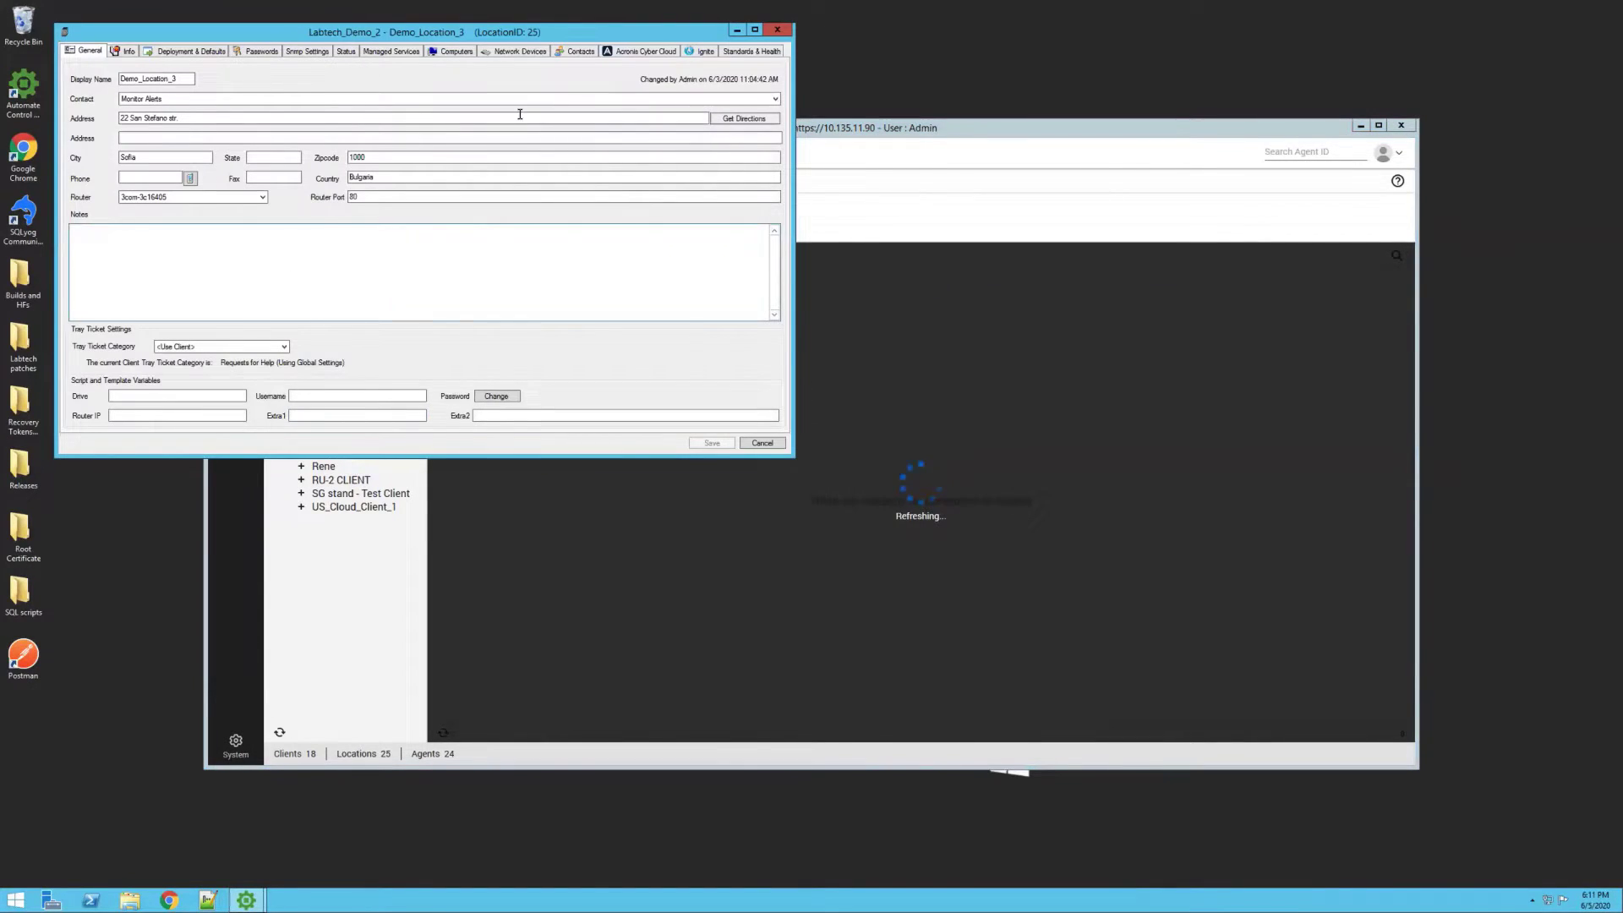
left_click(634, 53)
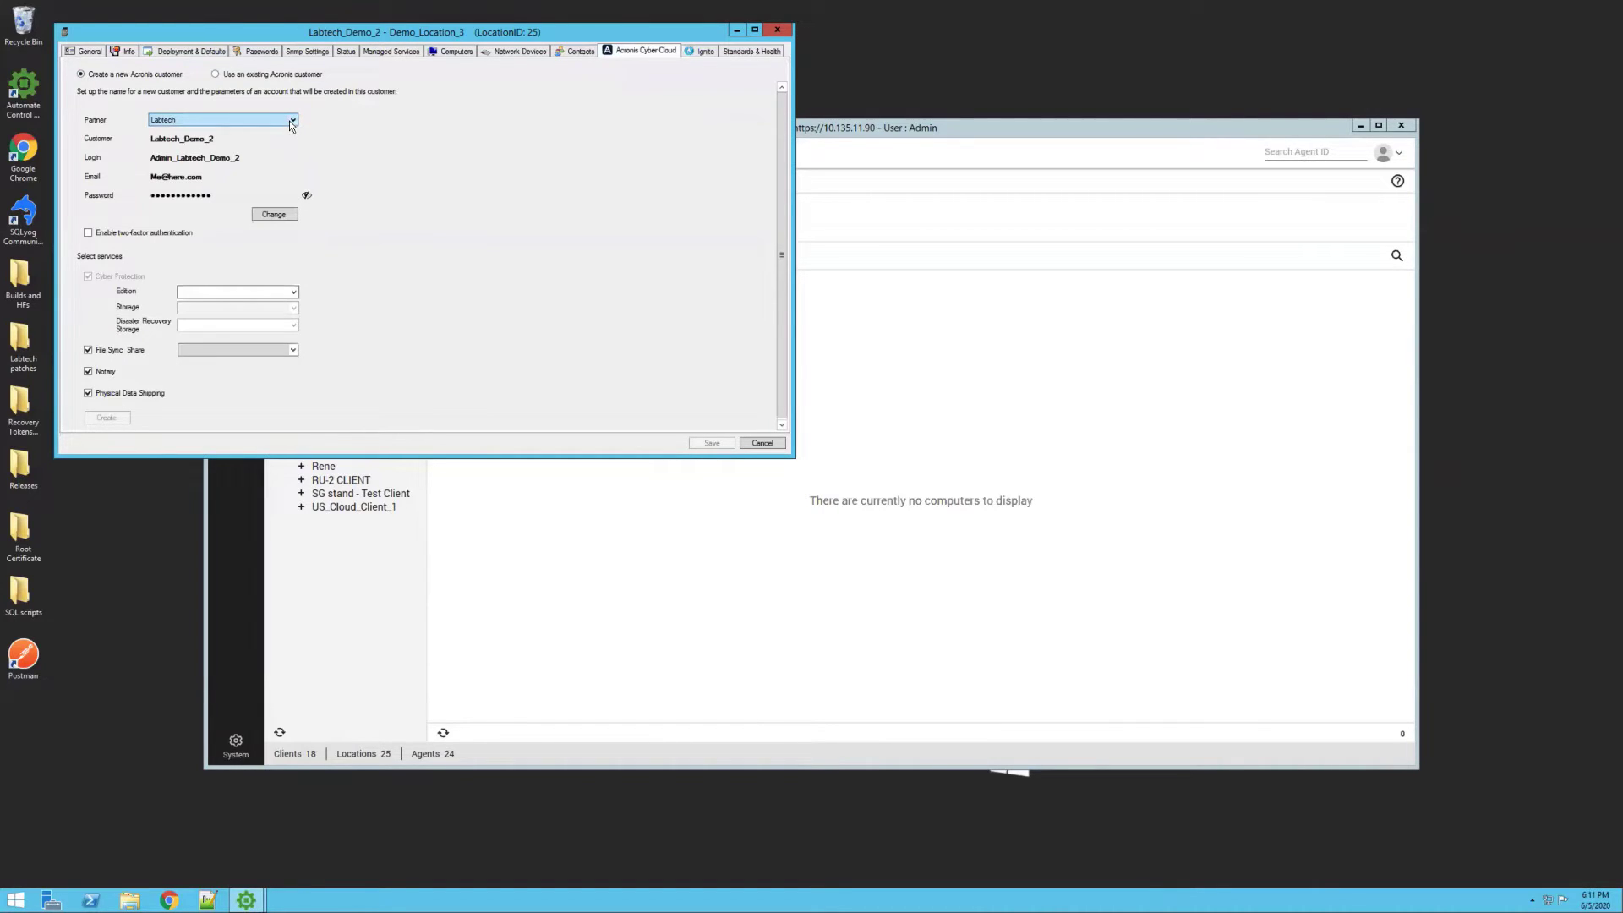
Choose partner Service Provider Demo and set the edition to Cyber Protect - Disaster Recovery Edition
left_click(291, 120)
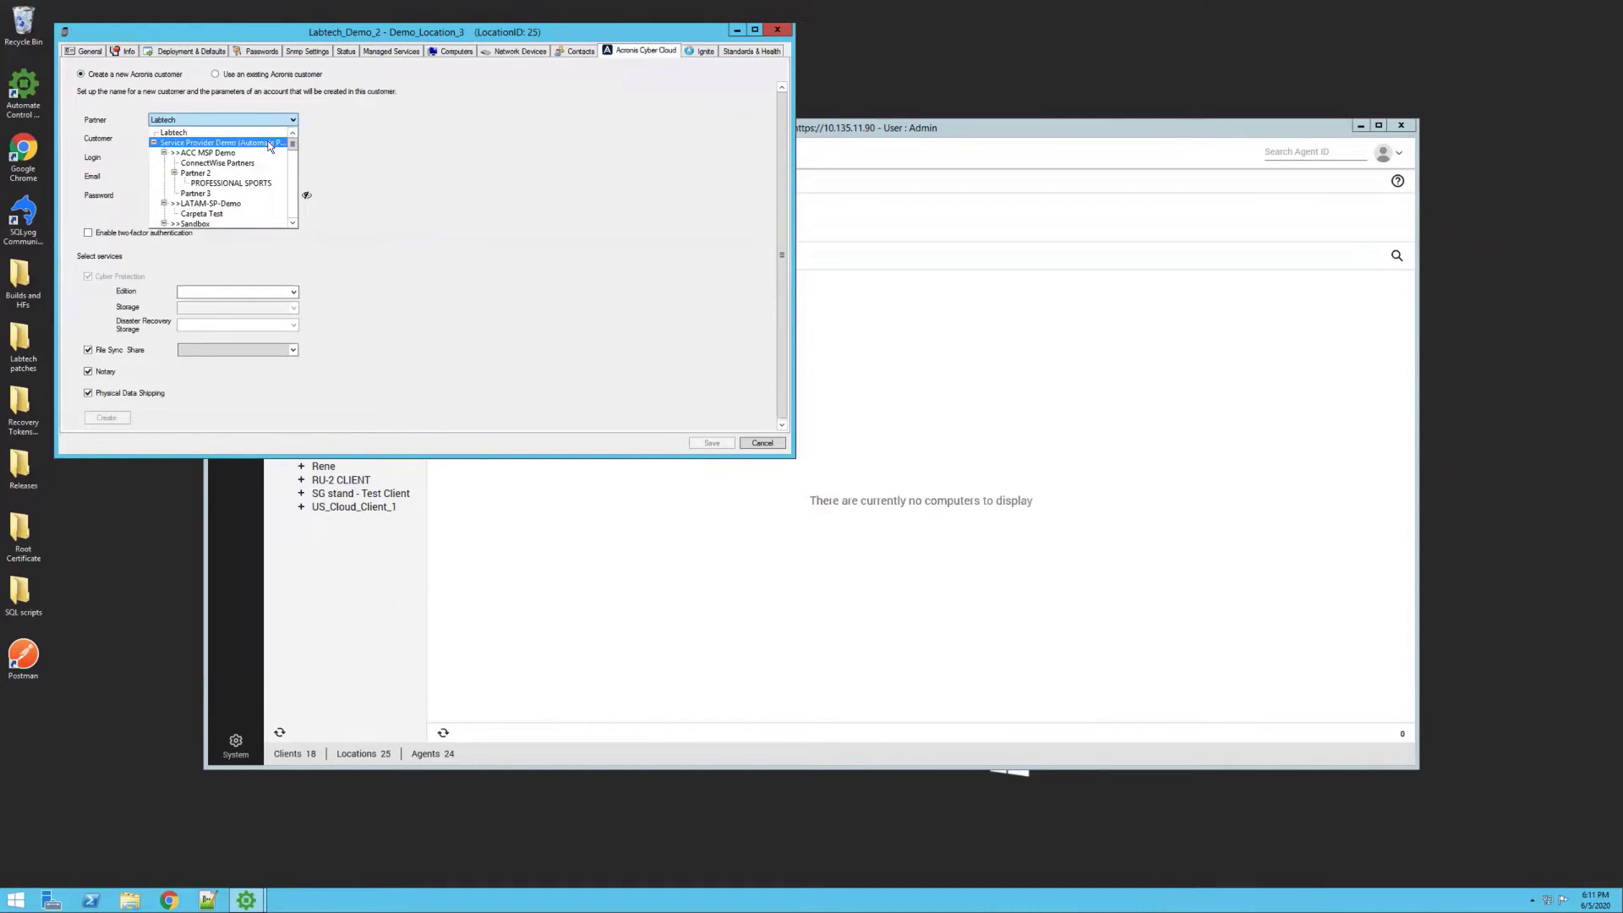
left_click(269, 145)
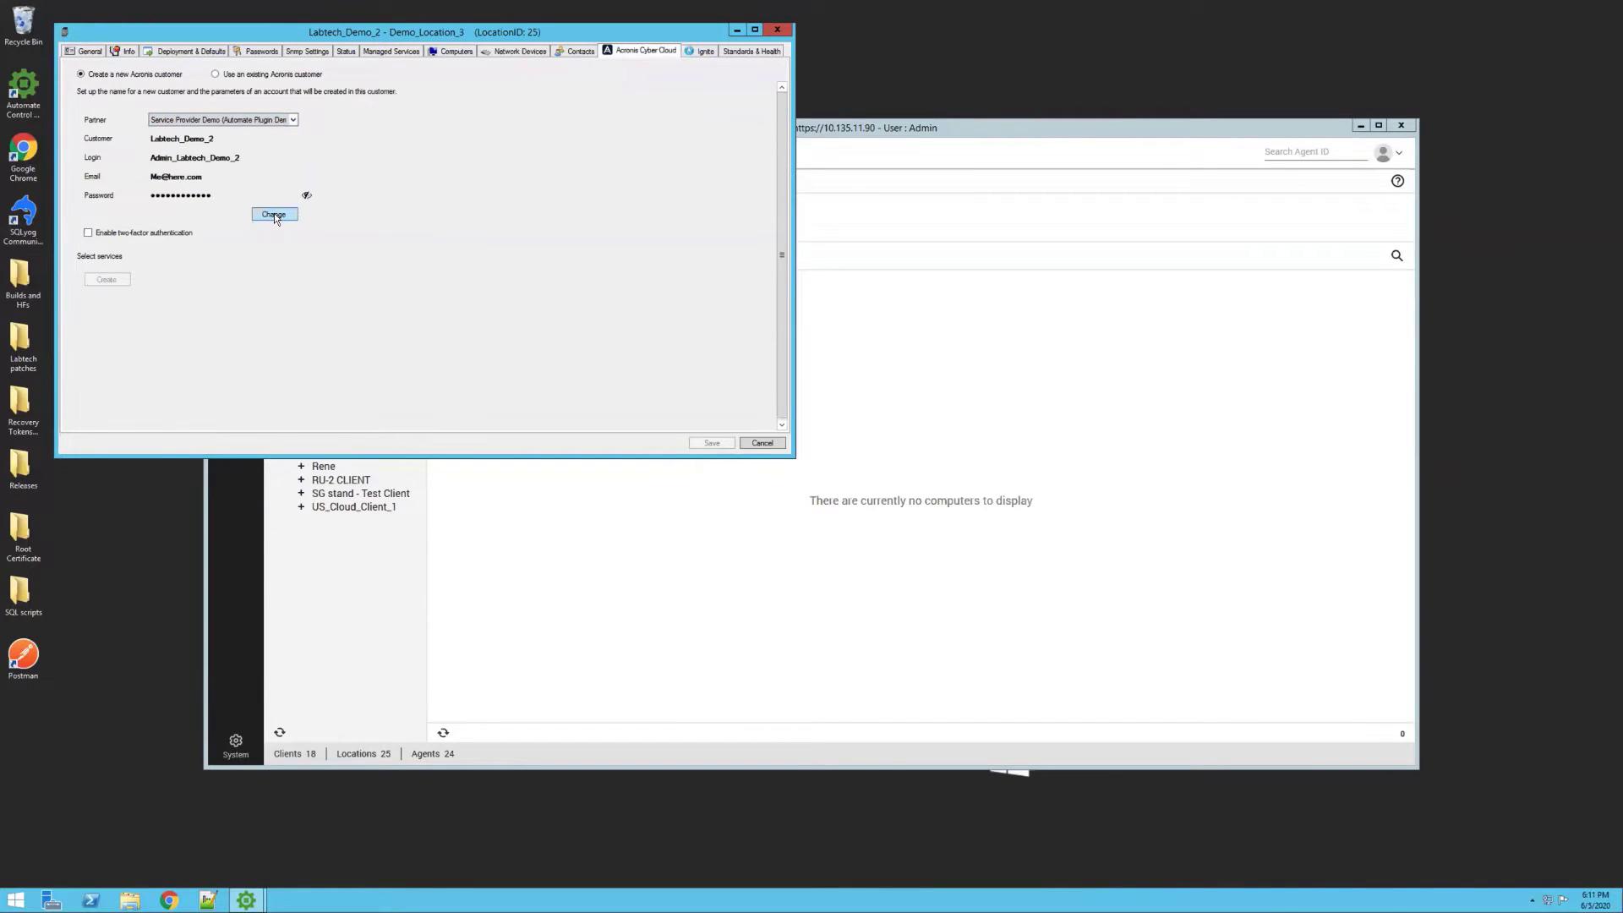
left_click(274, 211)
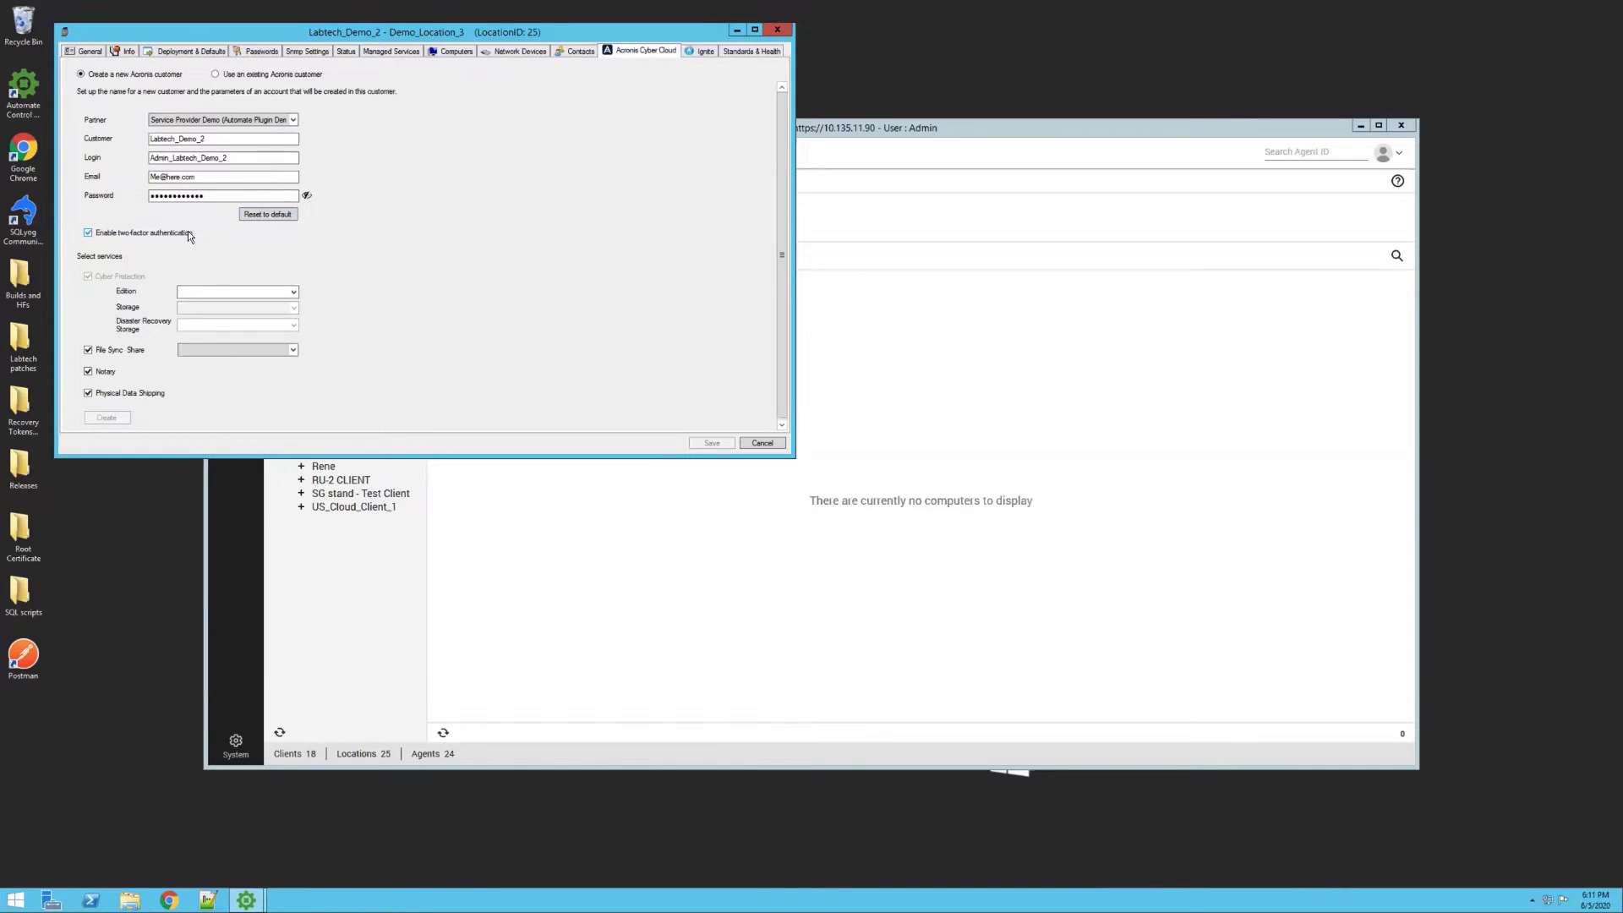
left_click(215, 293)
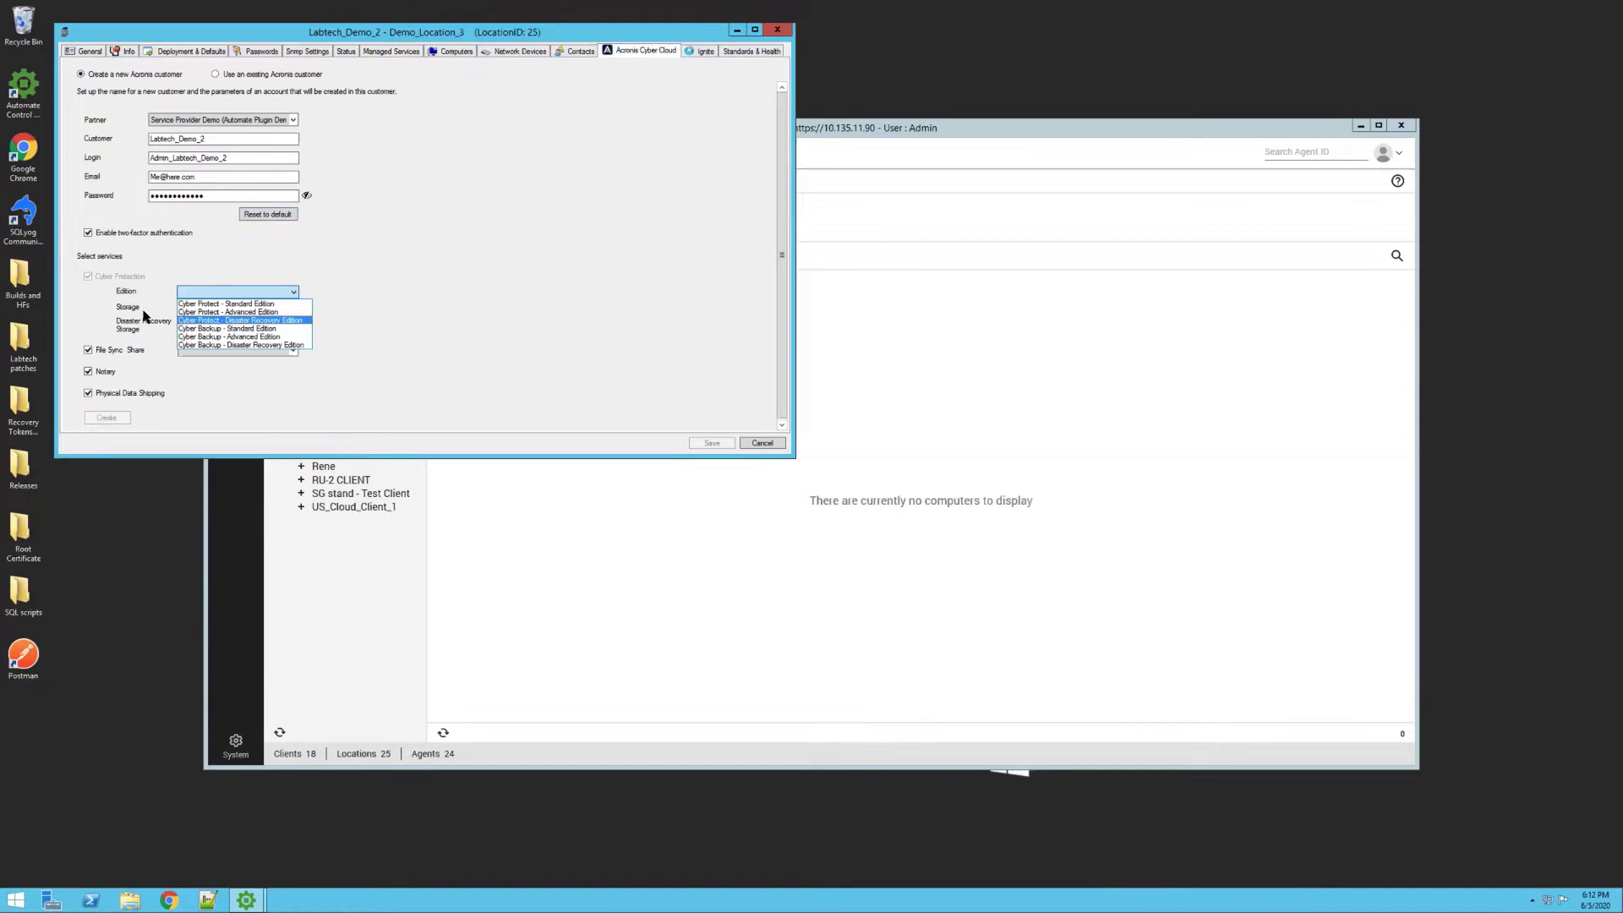
left_click(159, 310)
left_click(196, 293)
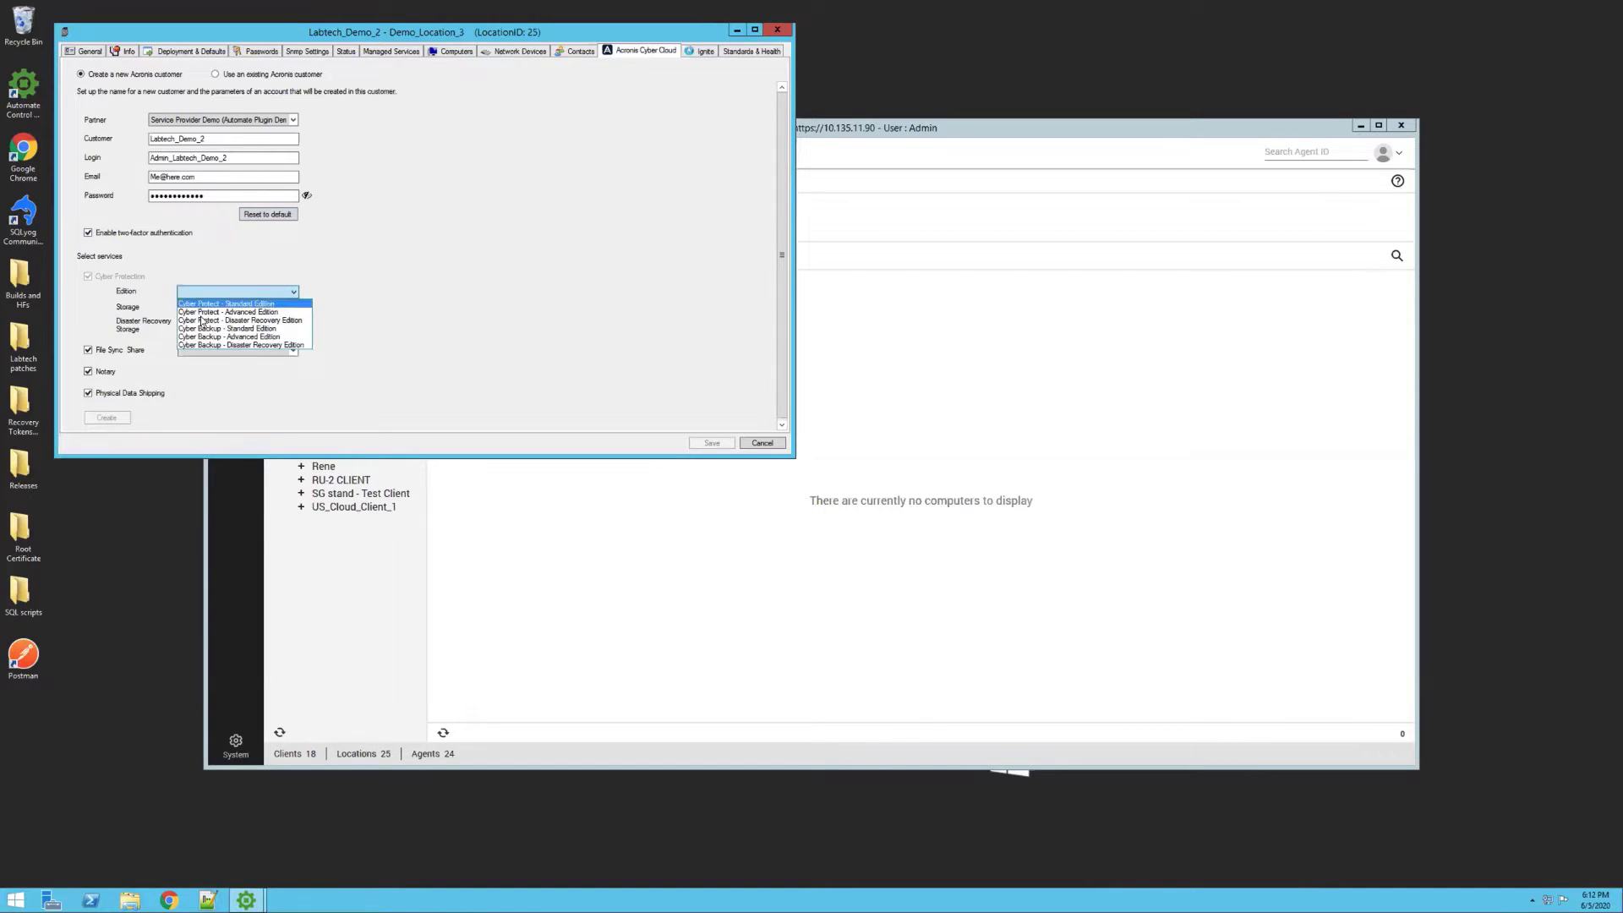
left_click(197, 312)
Set storage abgw-phx1-acs3, DR storage us2-dr and File Sync us2-s3gw, then create the customer
left_click(196, 309)
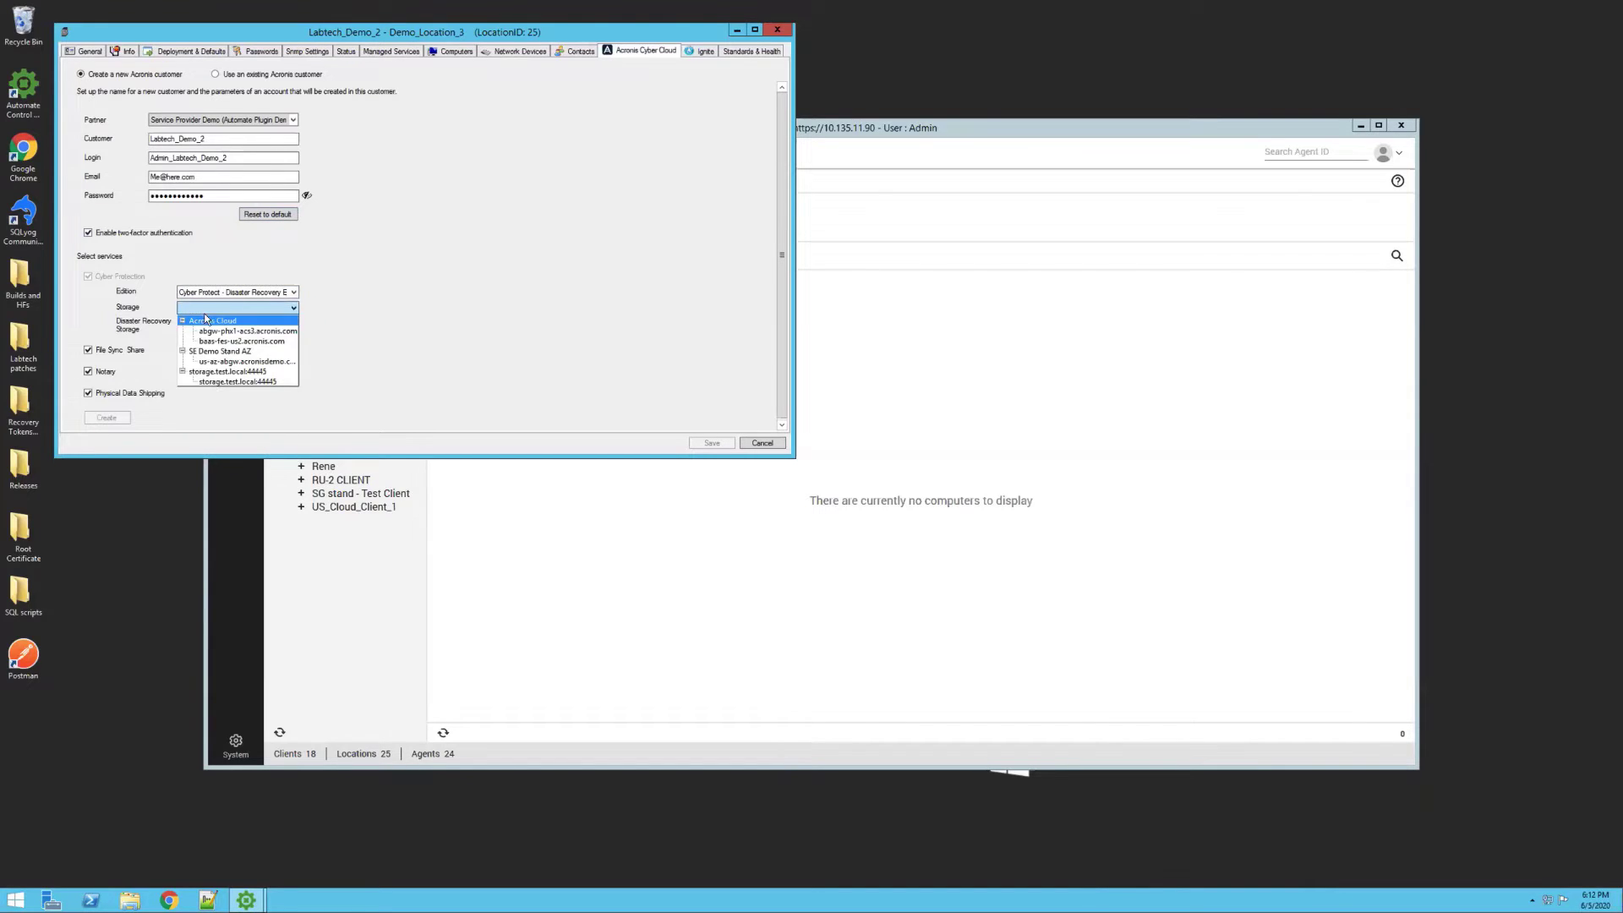
left_click(215, 332)
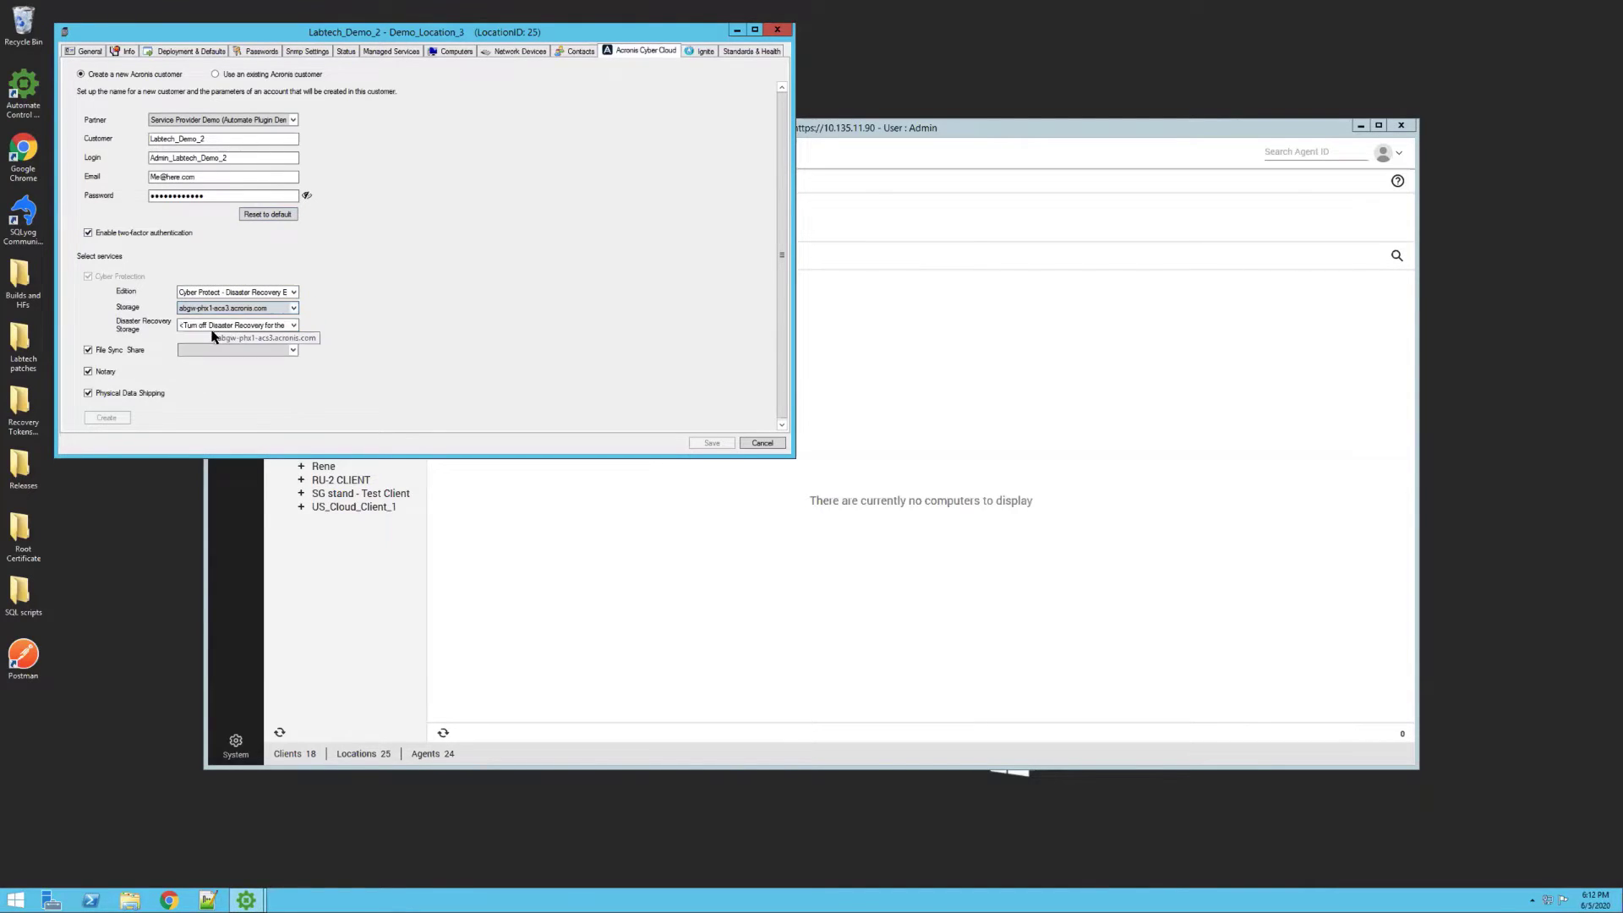
left_click(215, 325)
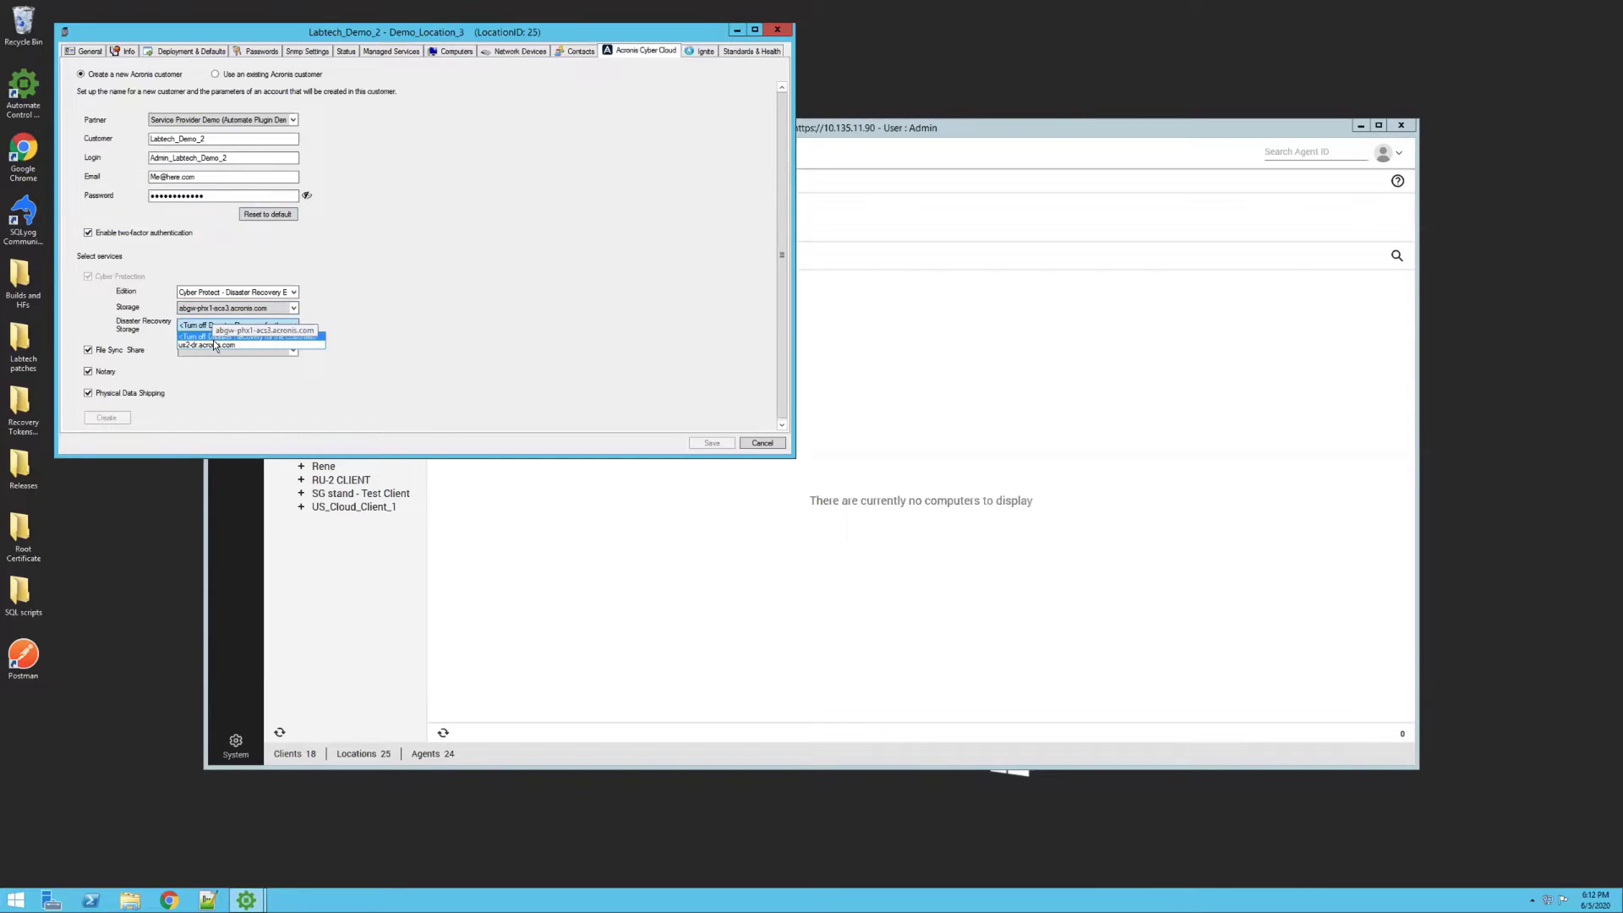
left_click(217, 345)
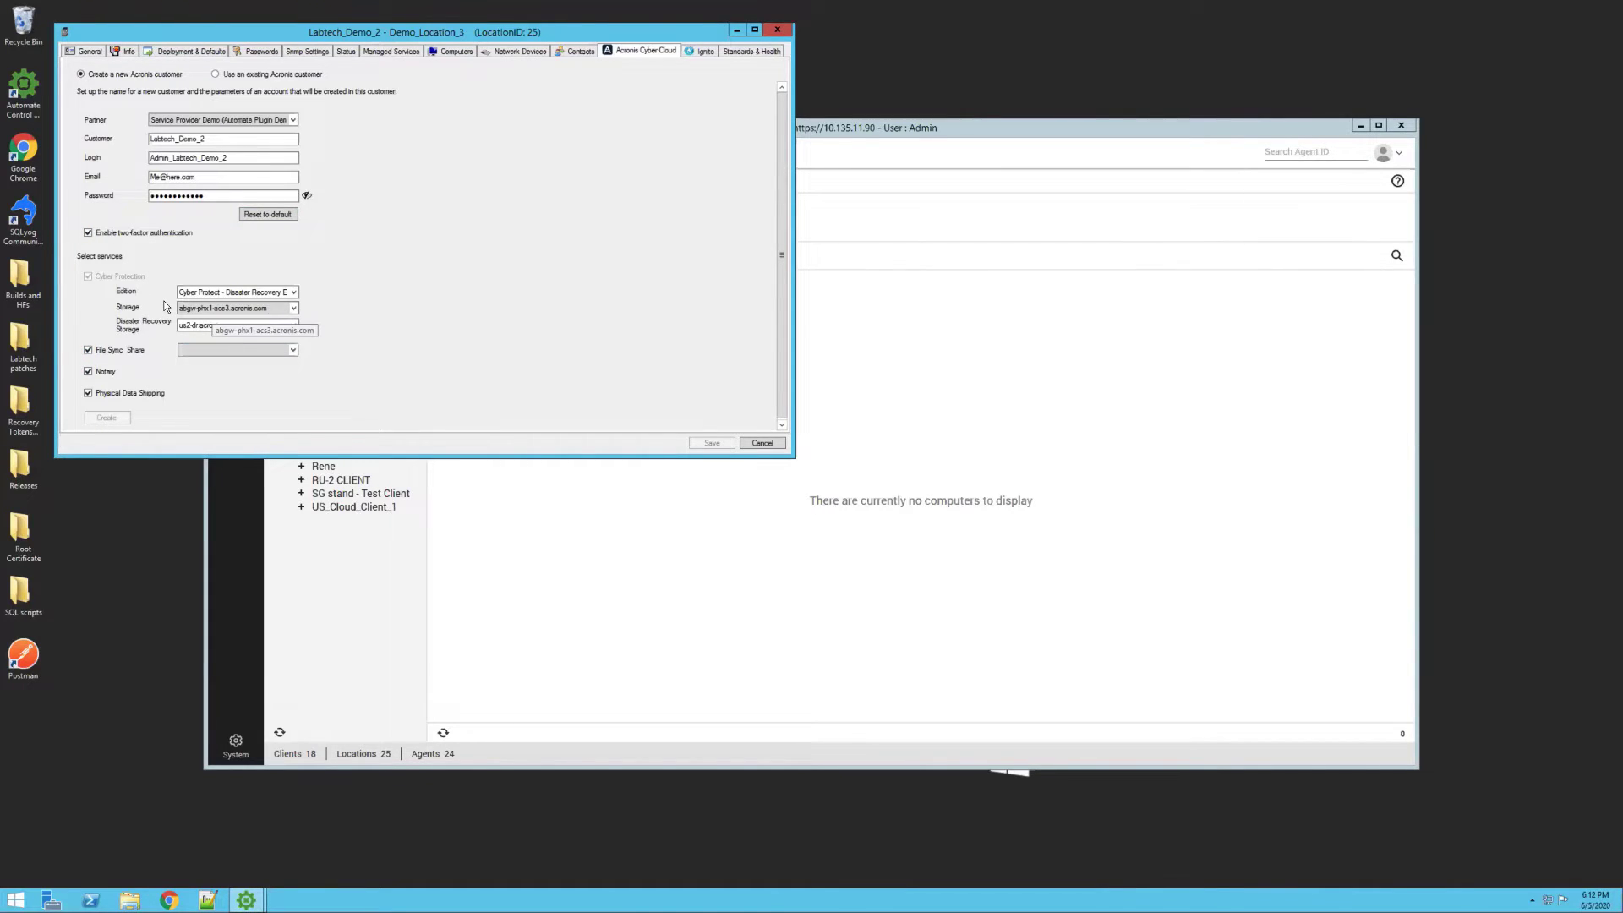
left_click(204, 353)
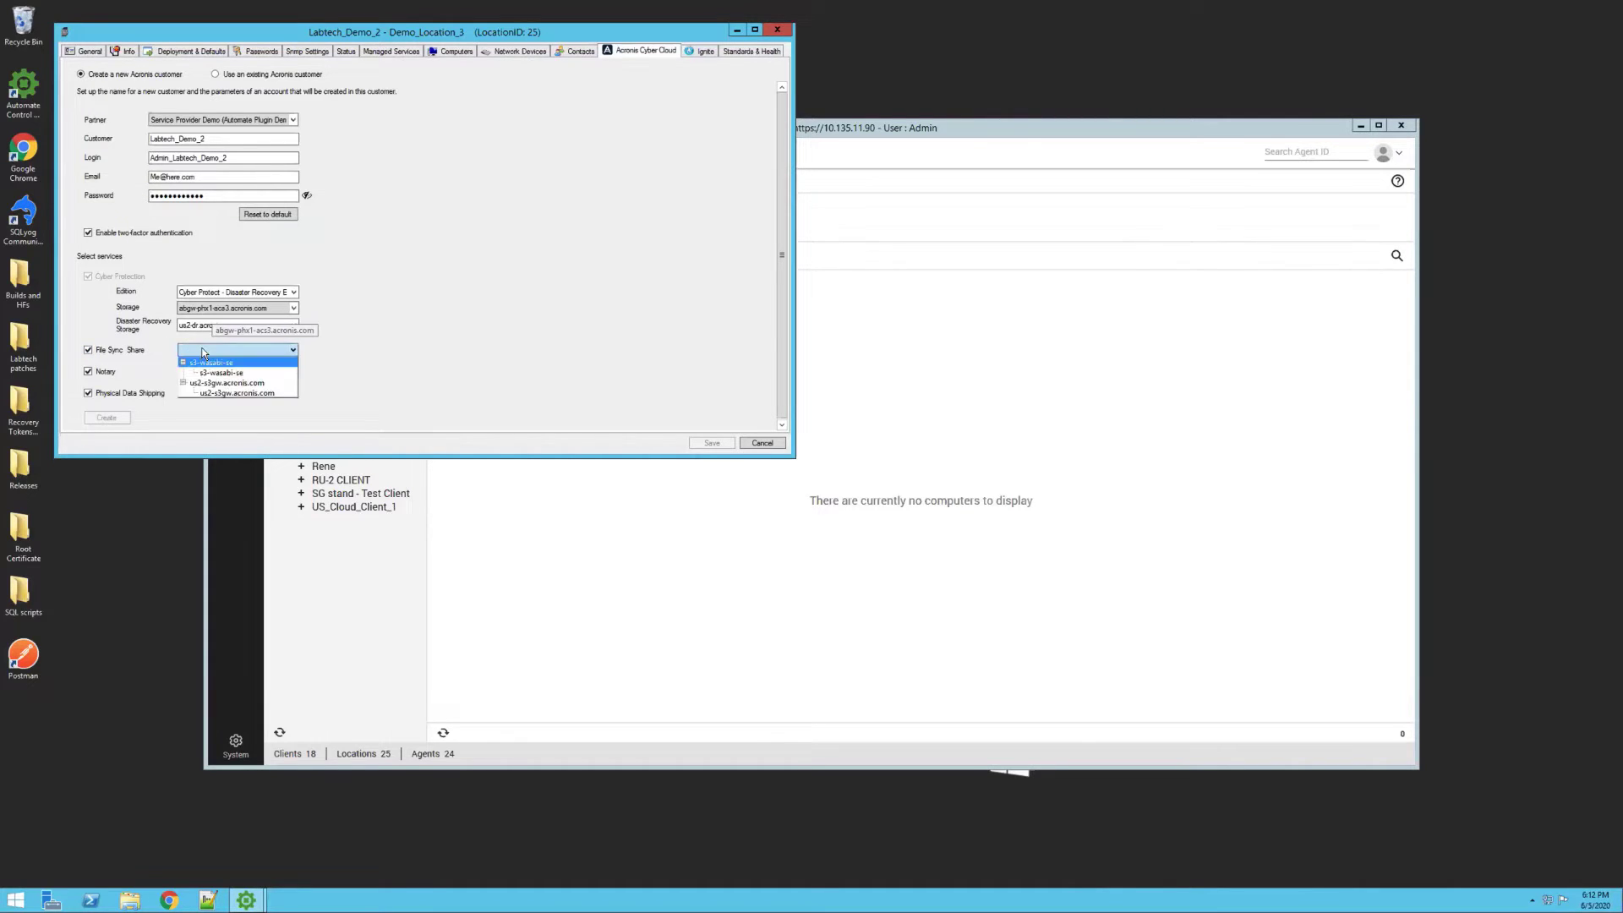
left_click(219, 394)
left_click(117, 419)
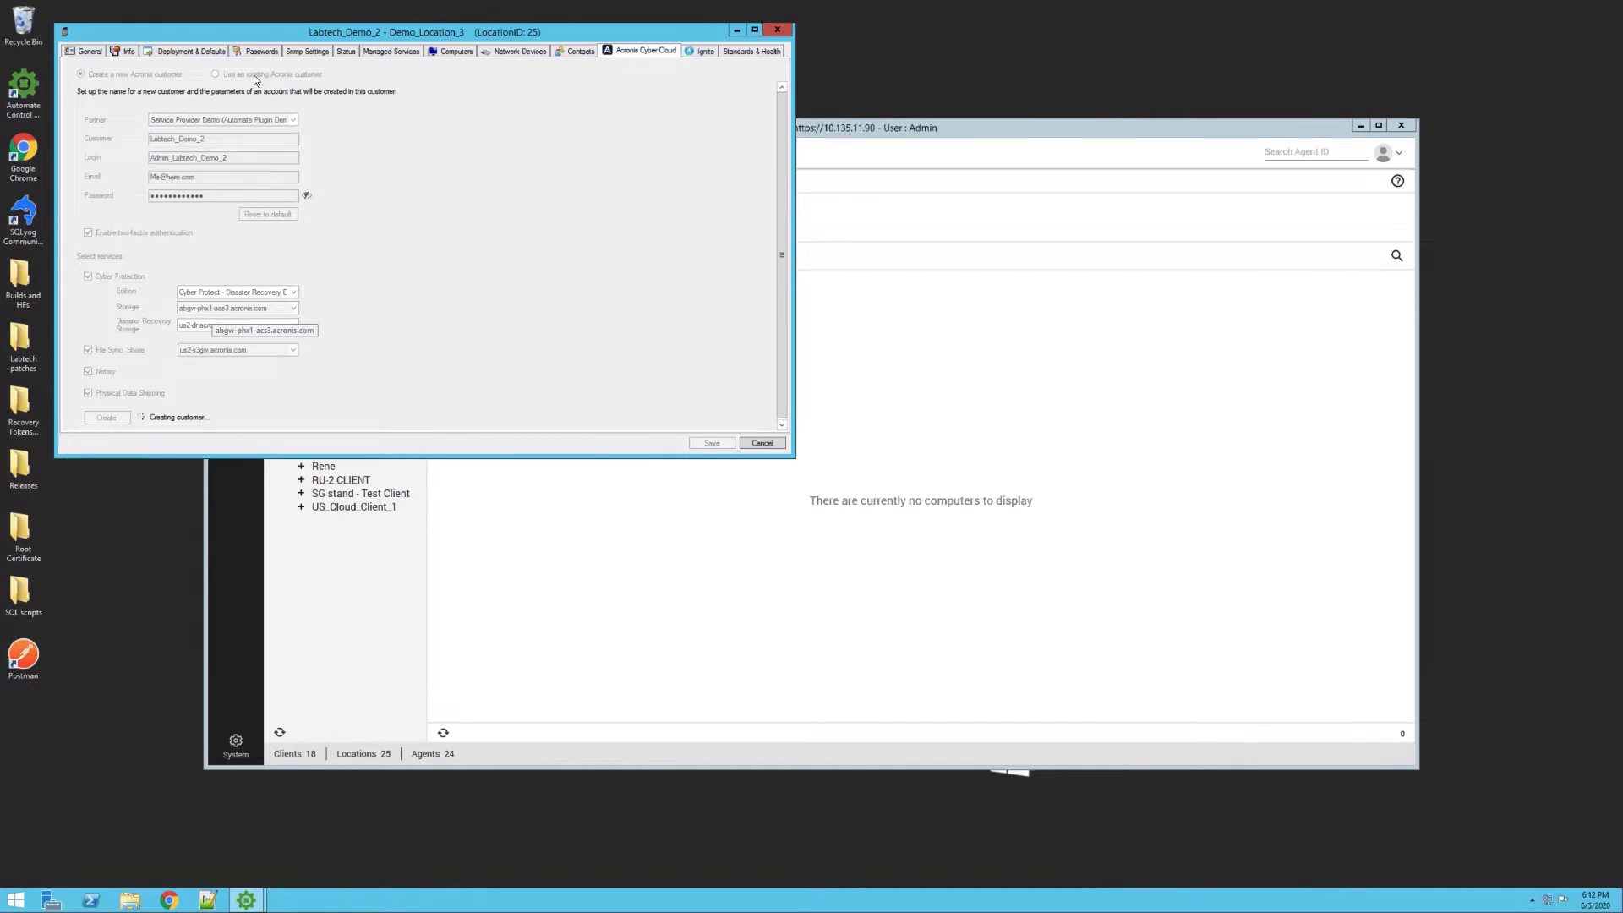
Close the Demo_Location_3 settings and select Labtech_Demo, expanded to show its Demo_Location
left_click(778, 31)
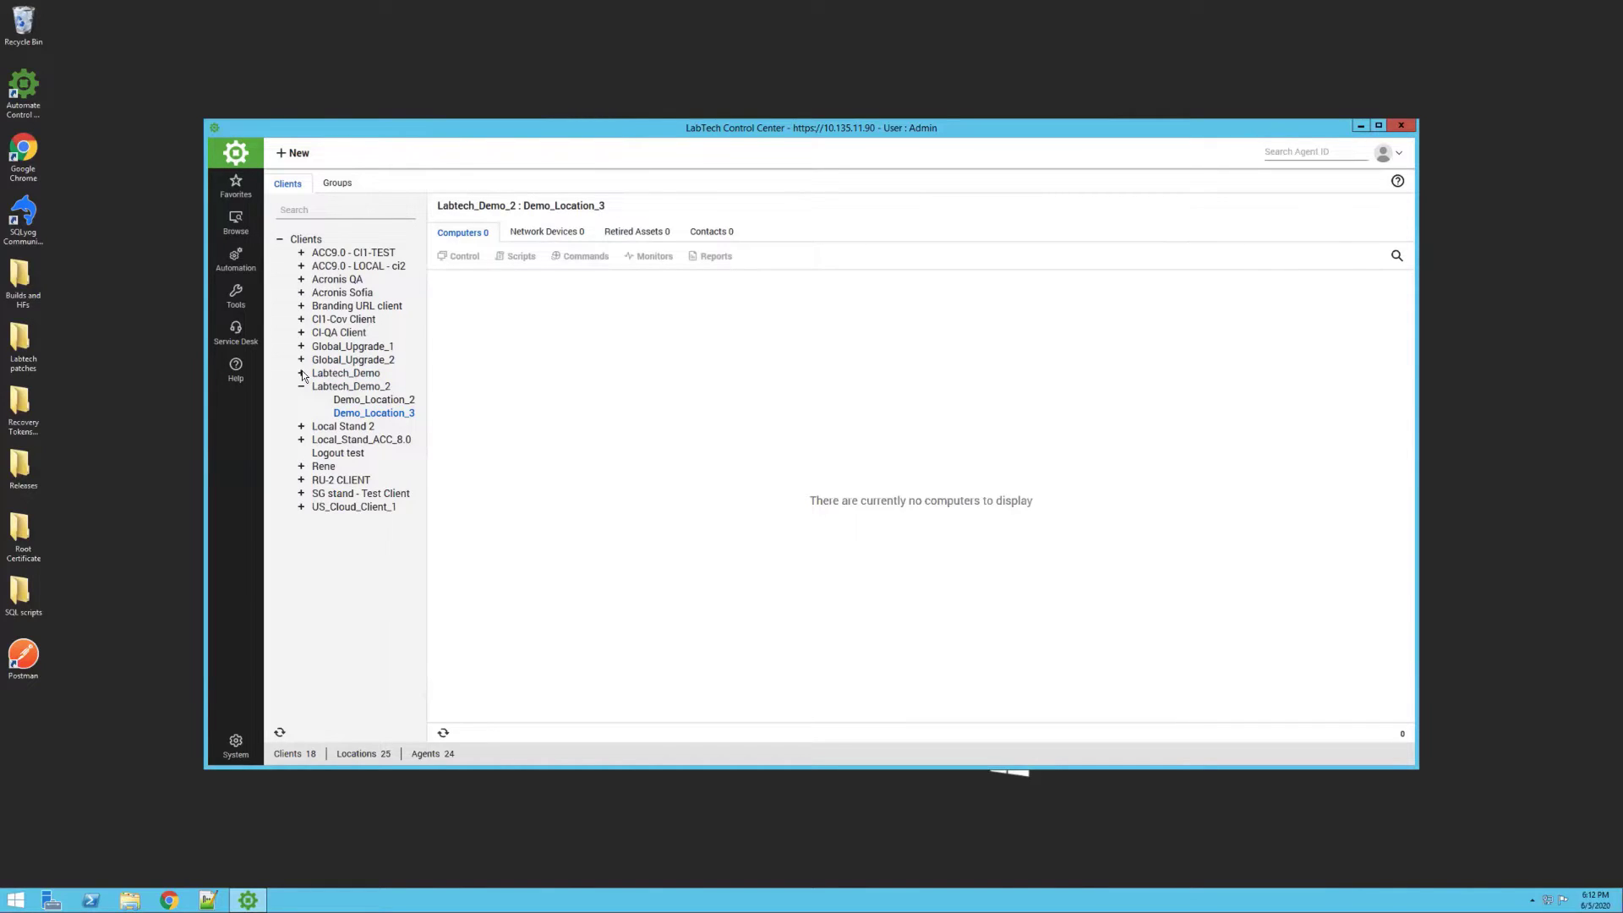
left_click(302, 373)
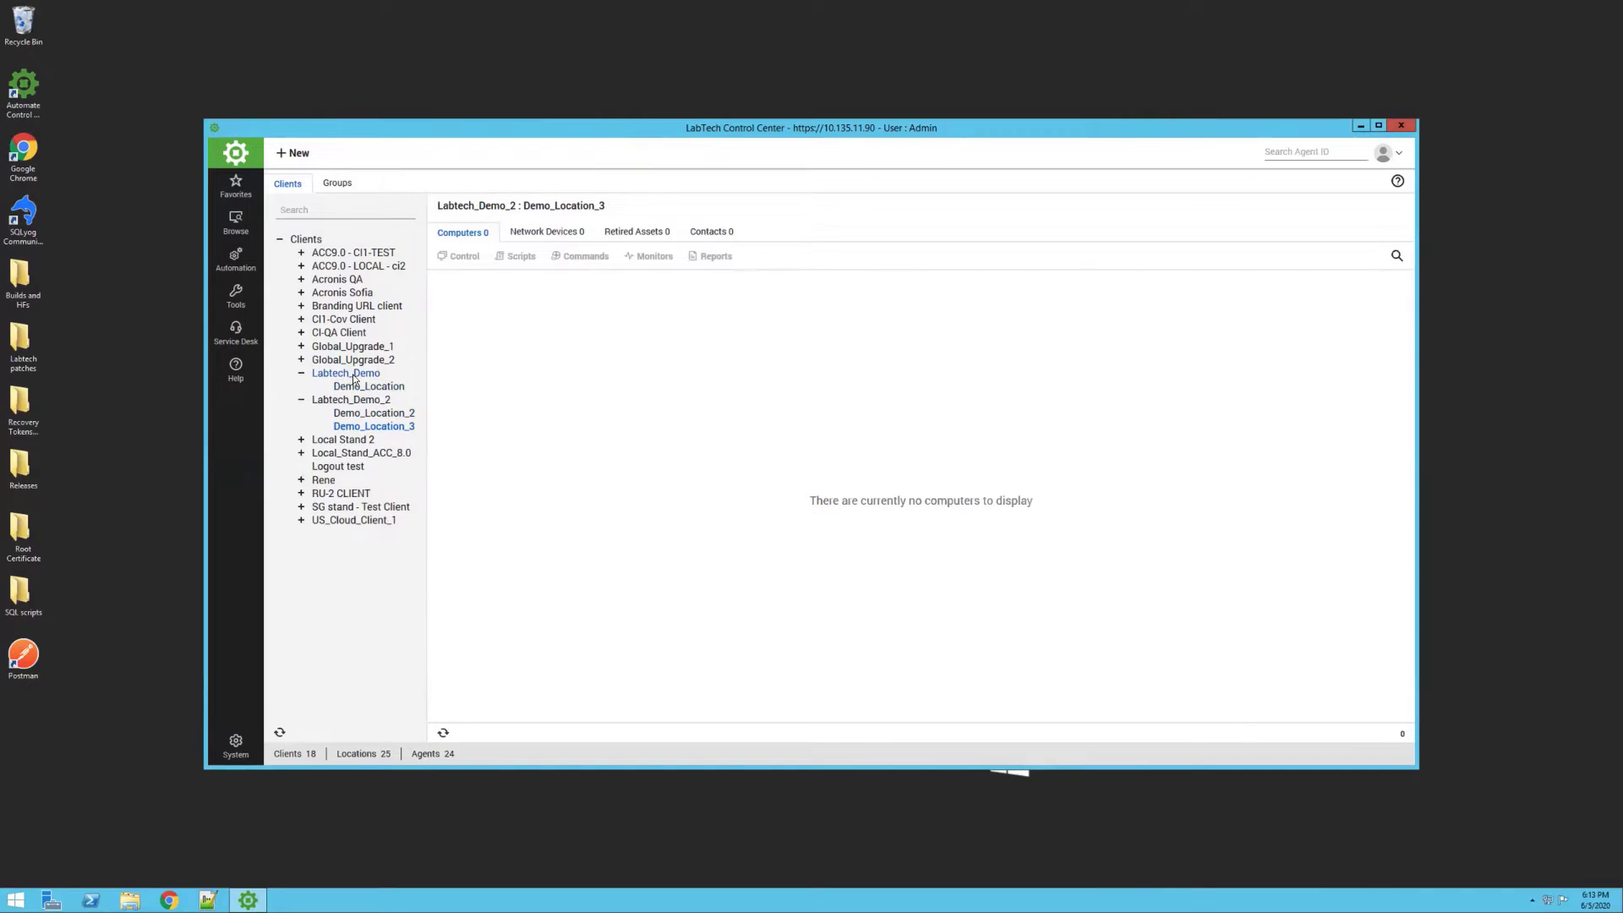
left_click(352, 374)
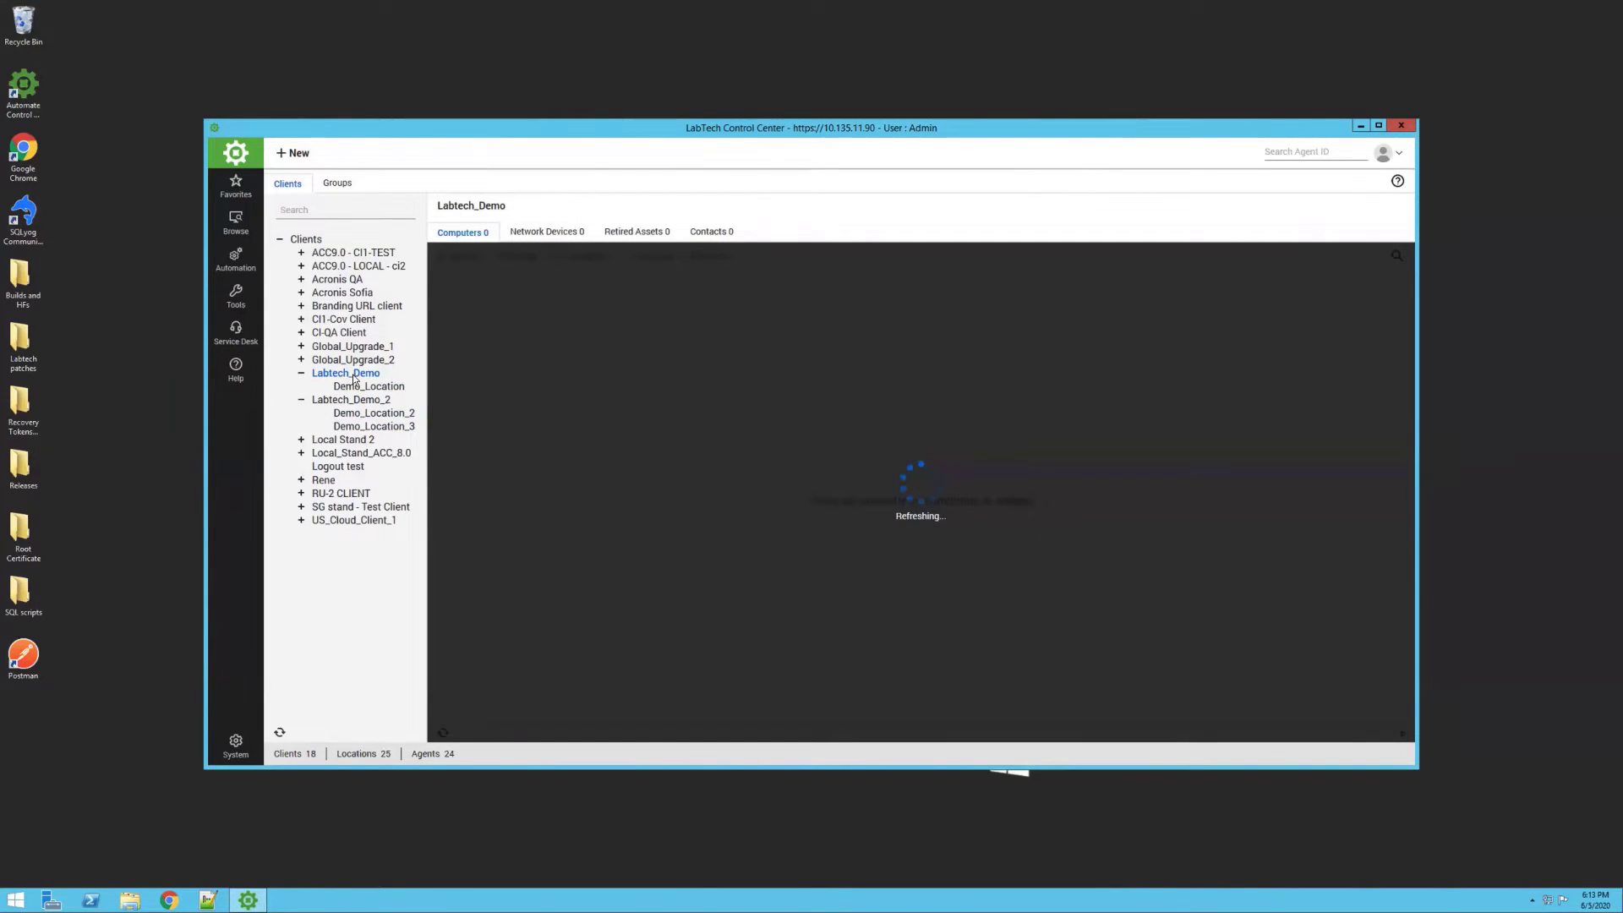
In Labtech_Demo's Acronis Cyber Cloud settings, select WIN-C9FUF4CB1UF, edit the mapping, then close the window
double_click(354, 375)
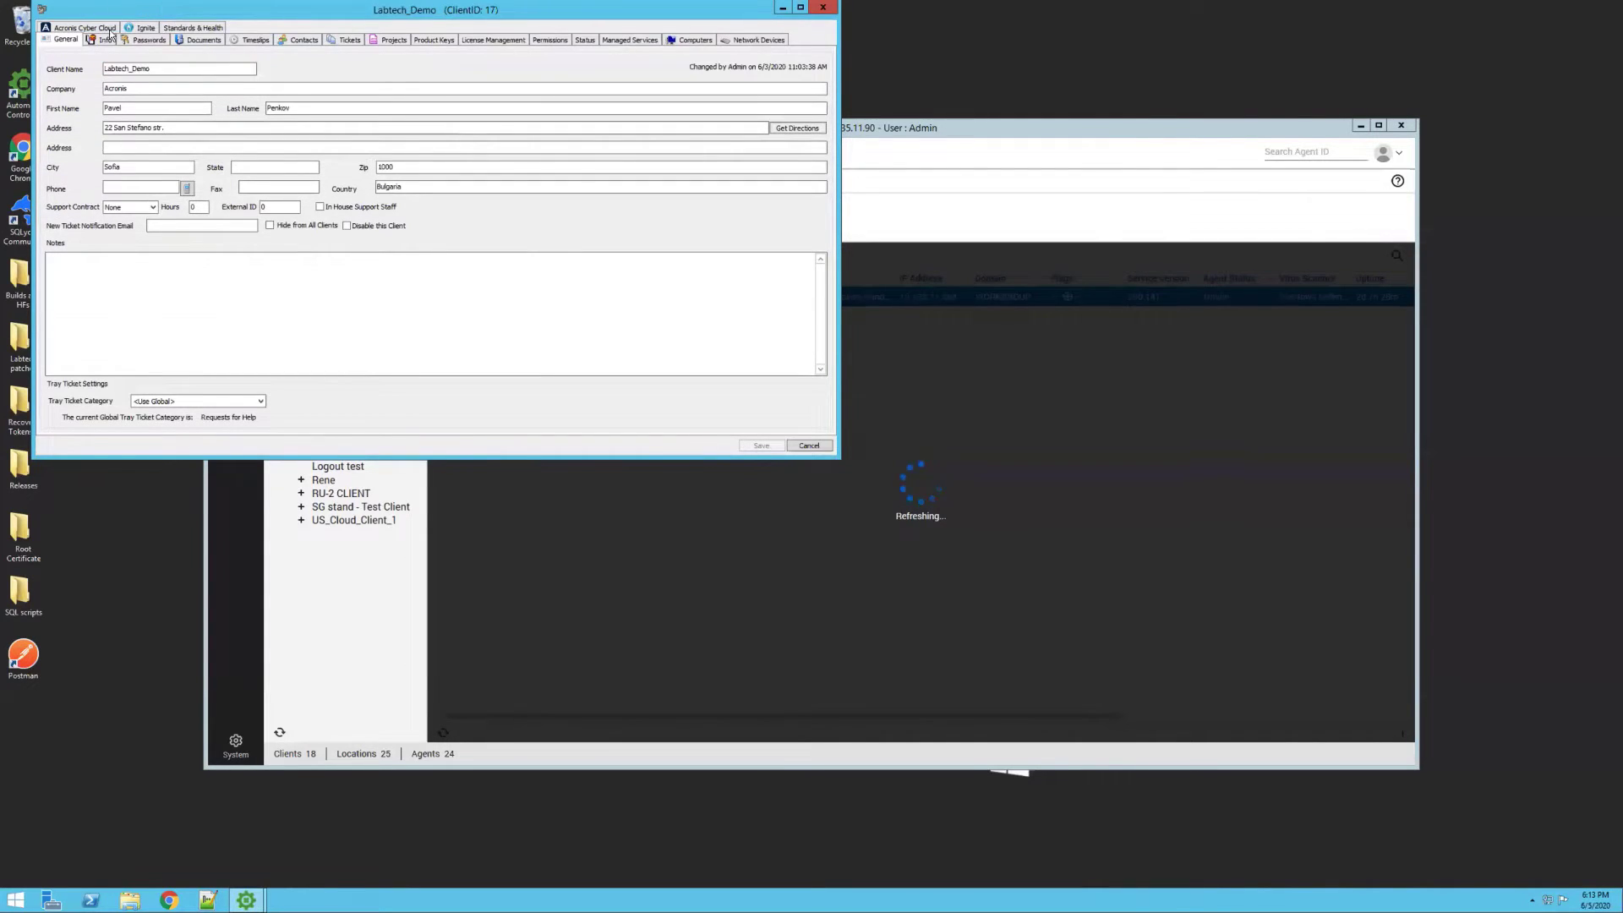
left_click(109, 31)
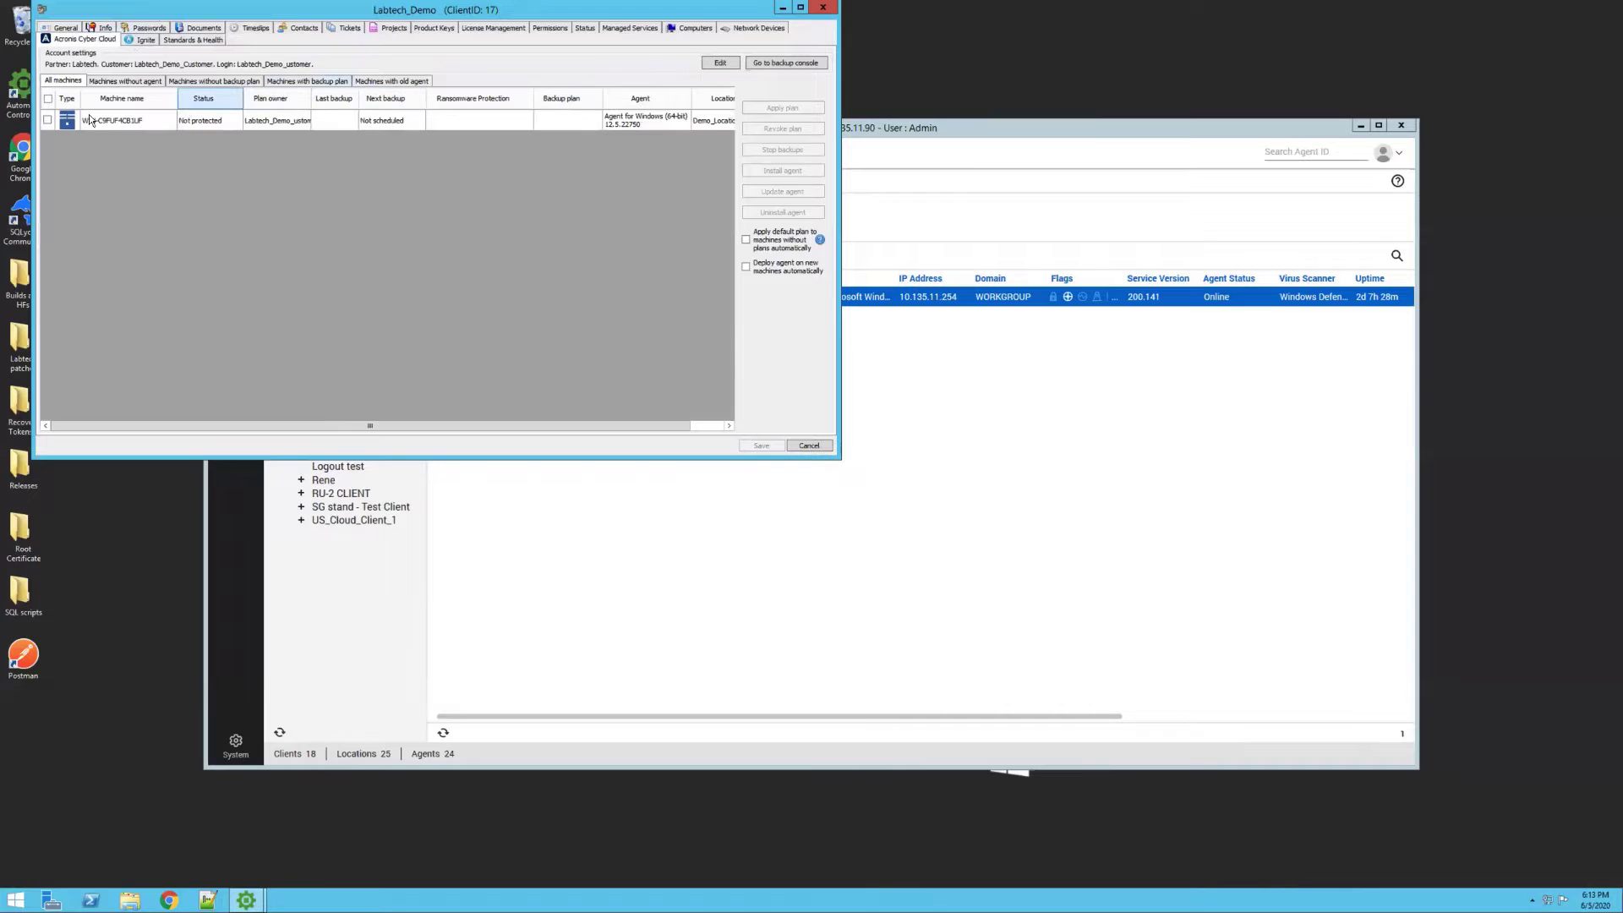
left_click(49, 121)
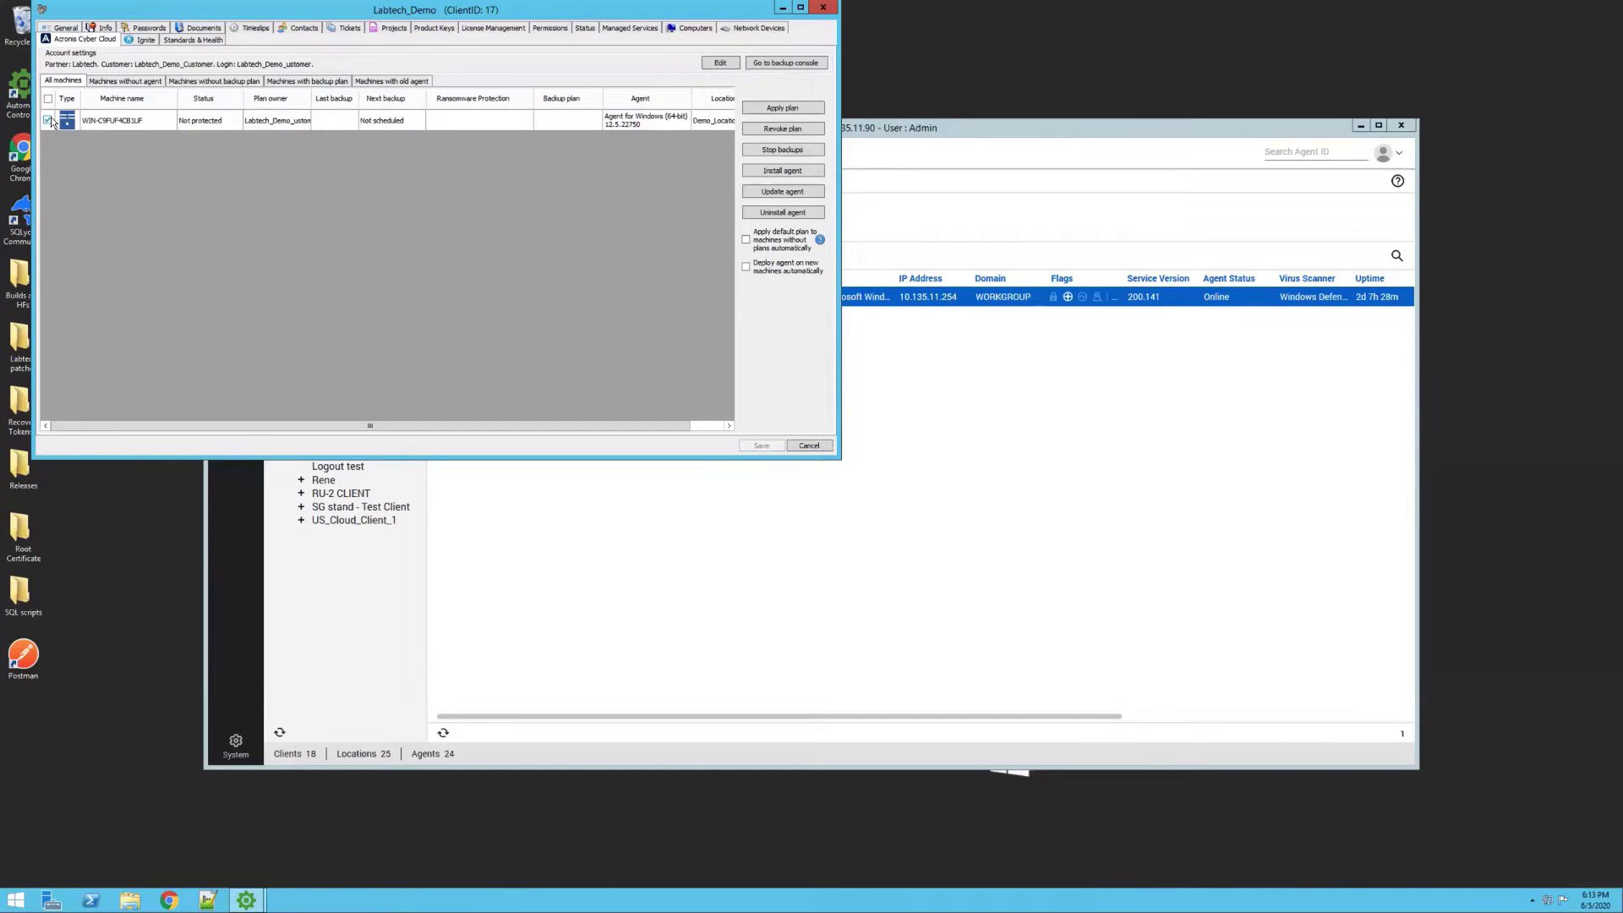
left_click(717, 63)
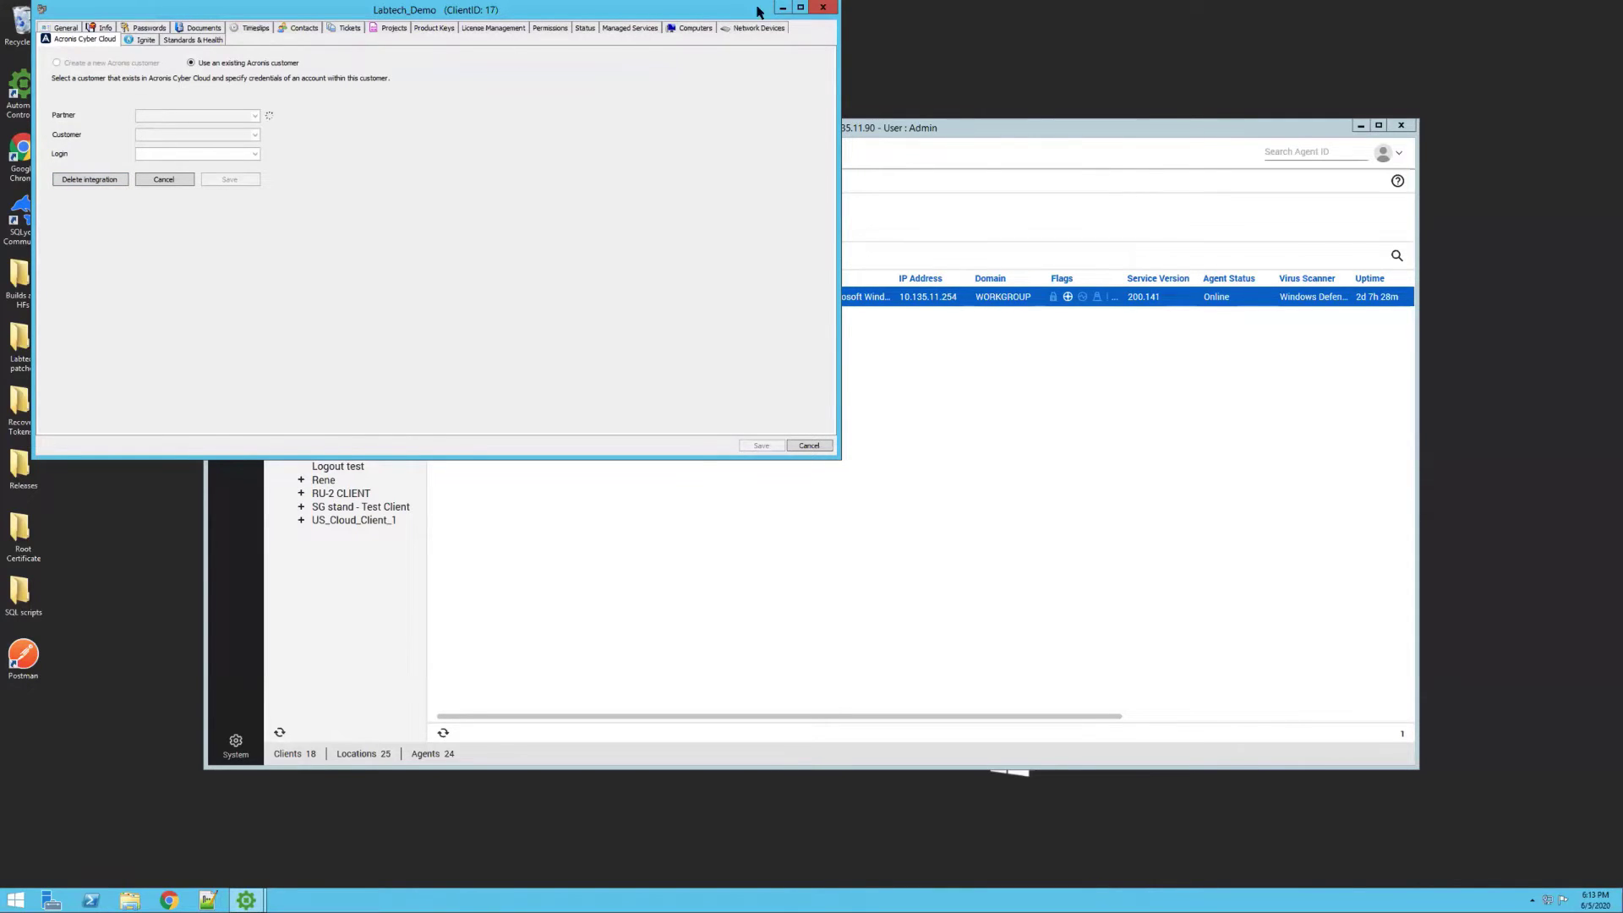
left_click(819, 9)
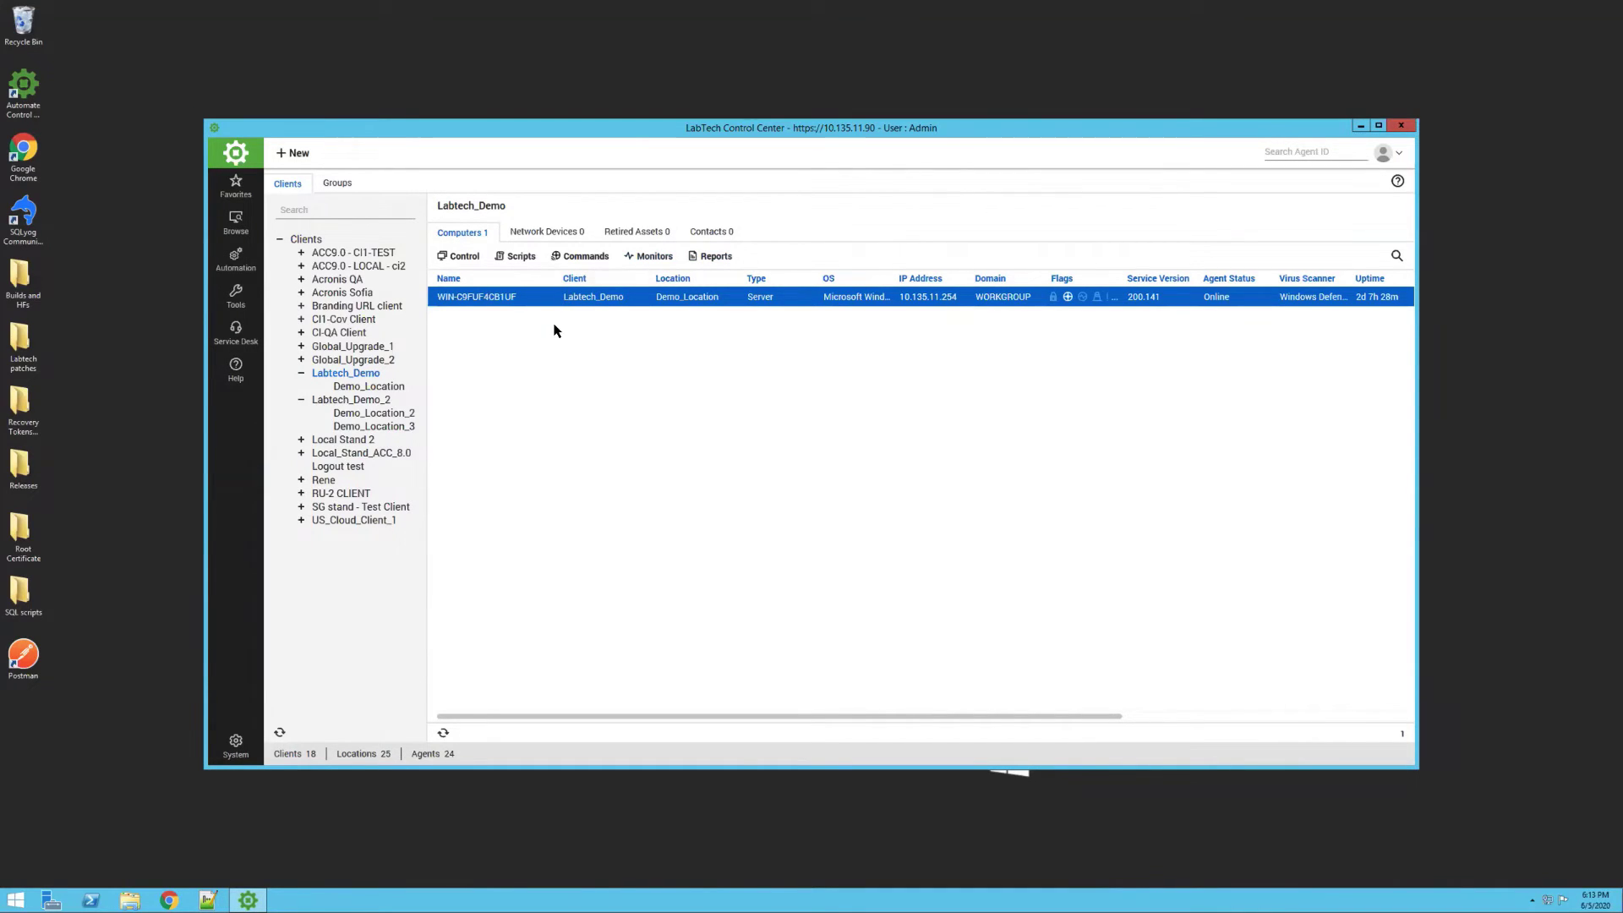
double_click(363, 372)
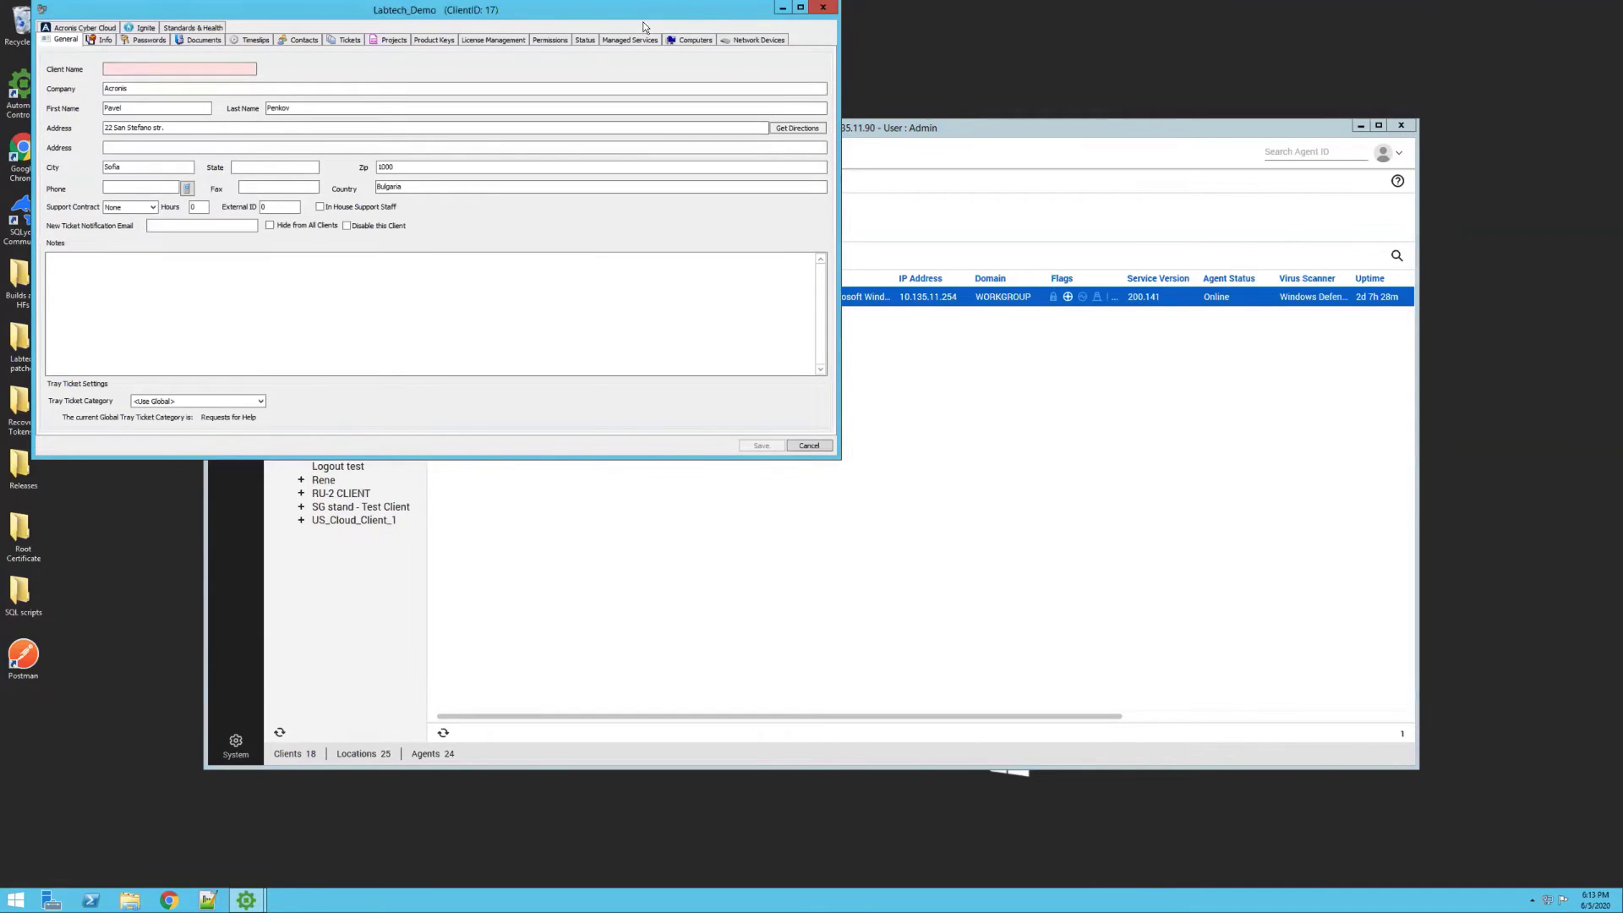
left_click(90, 28)
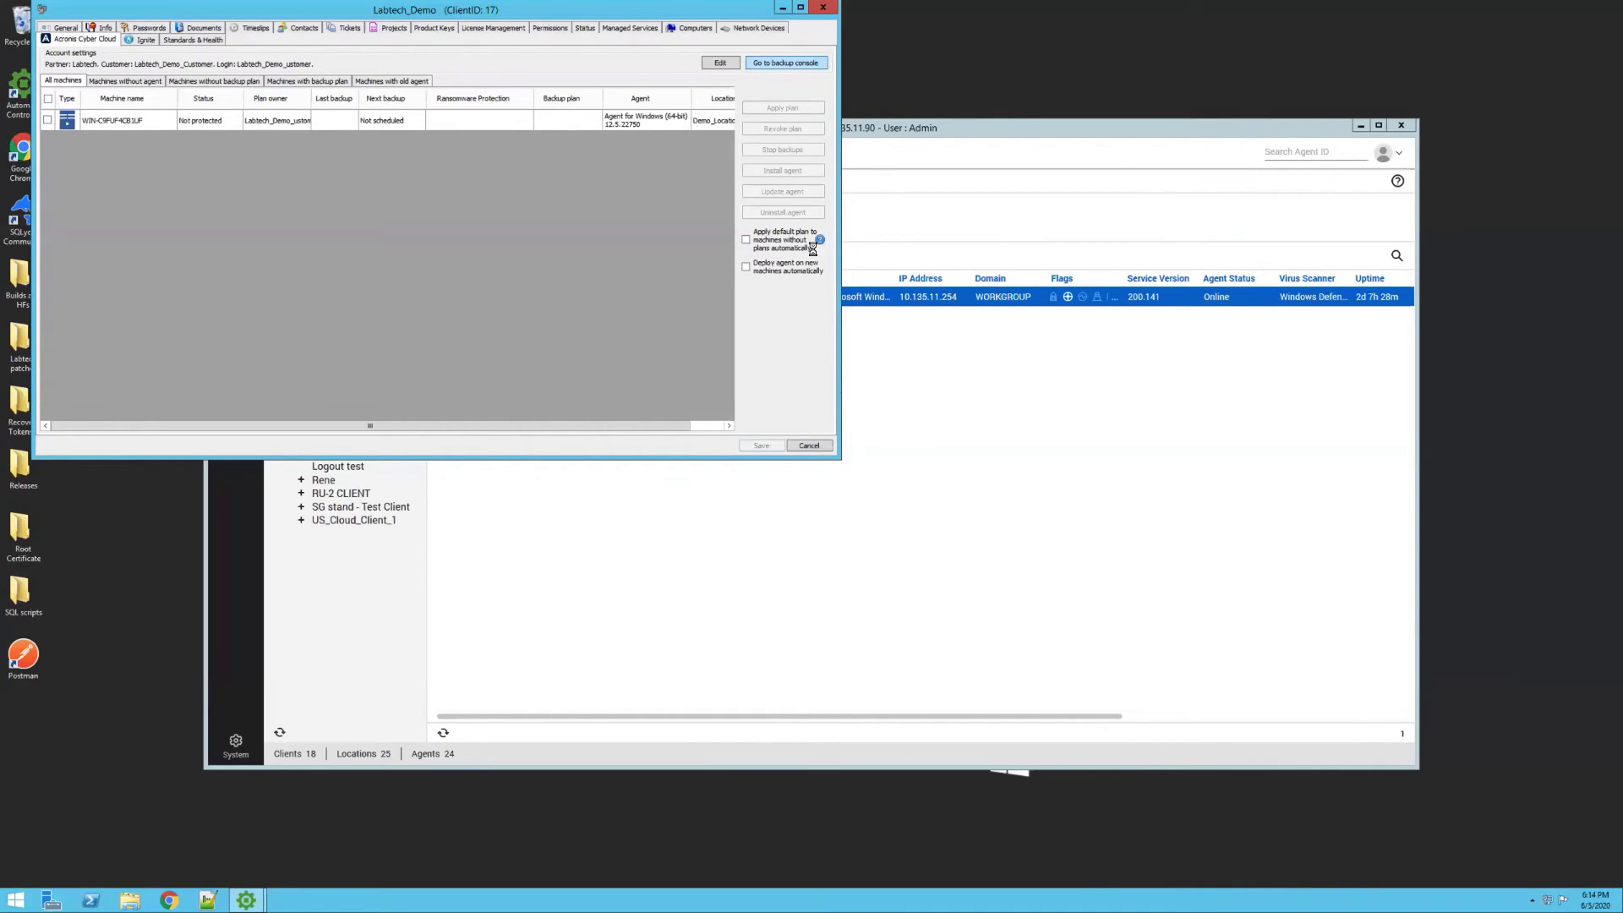
left_click(809, 445)
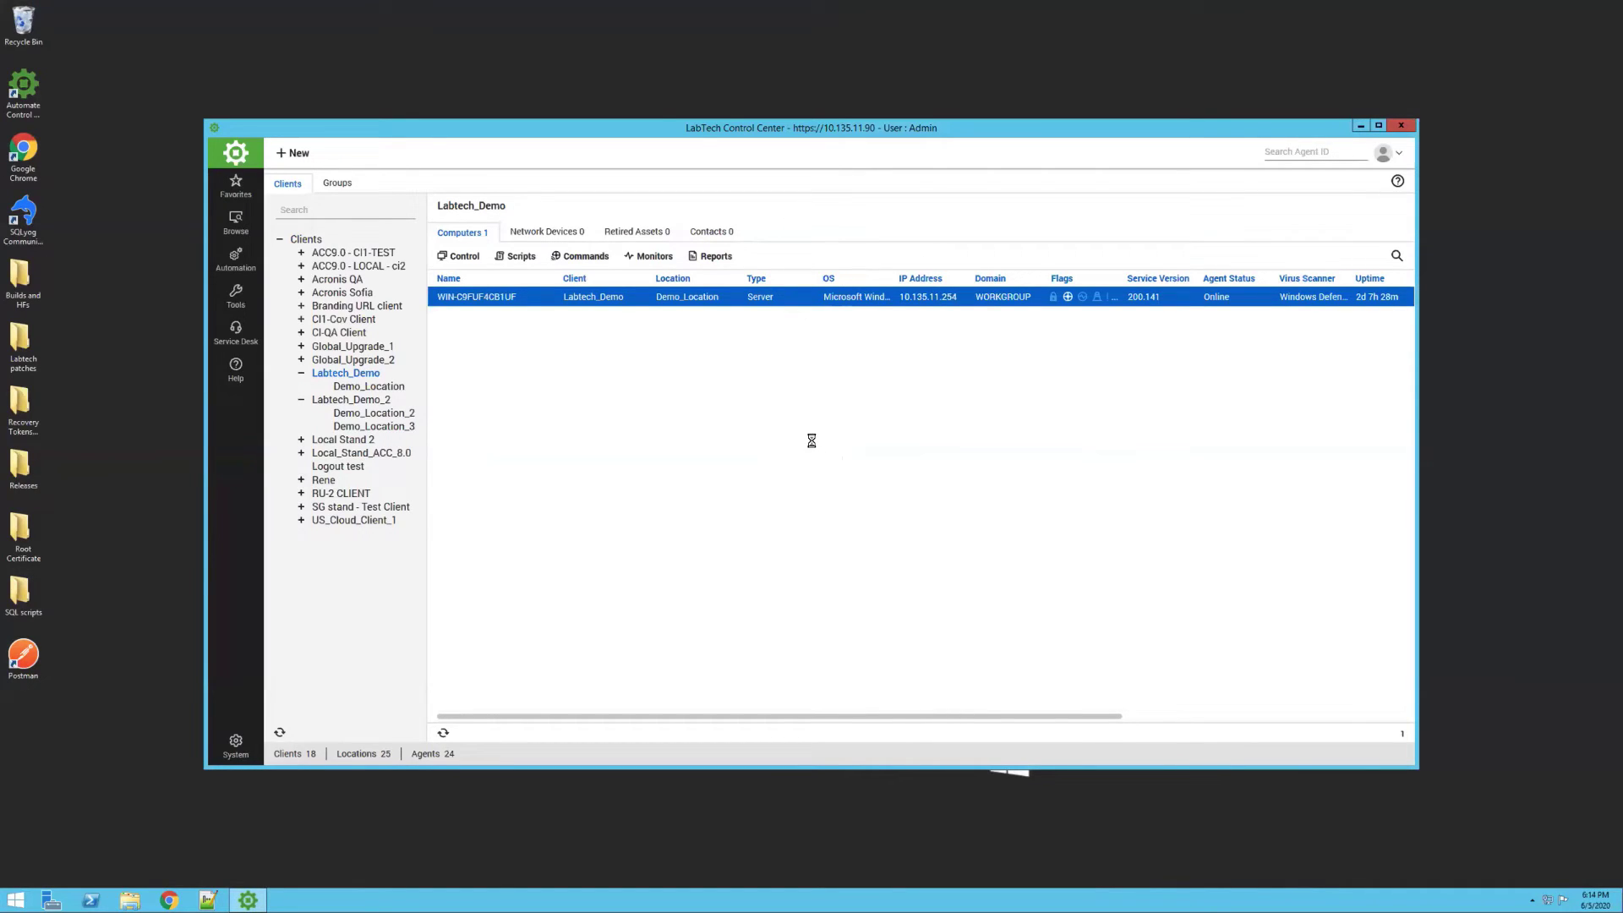
Open computer WIN-C9FUF4CB1UF and show its Acronis Cyber Cloud backup view from the plugins
double_click(509, 297)
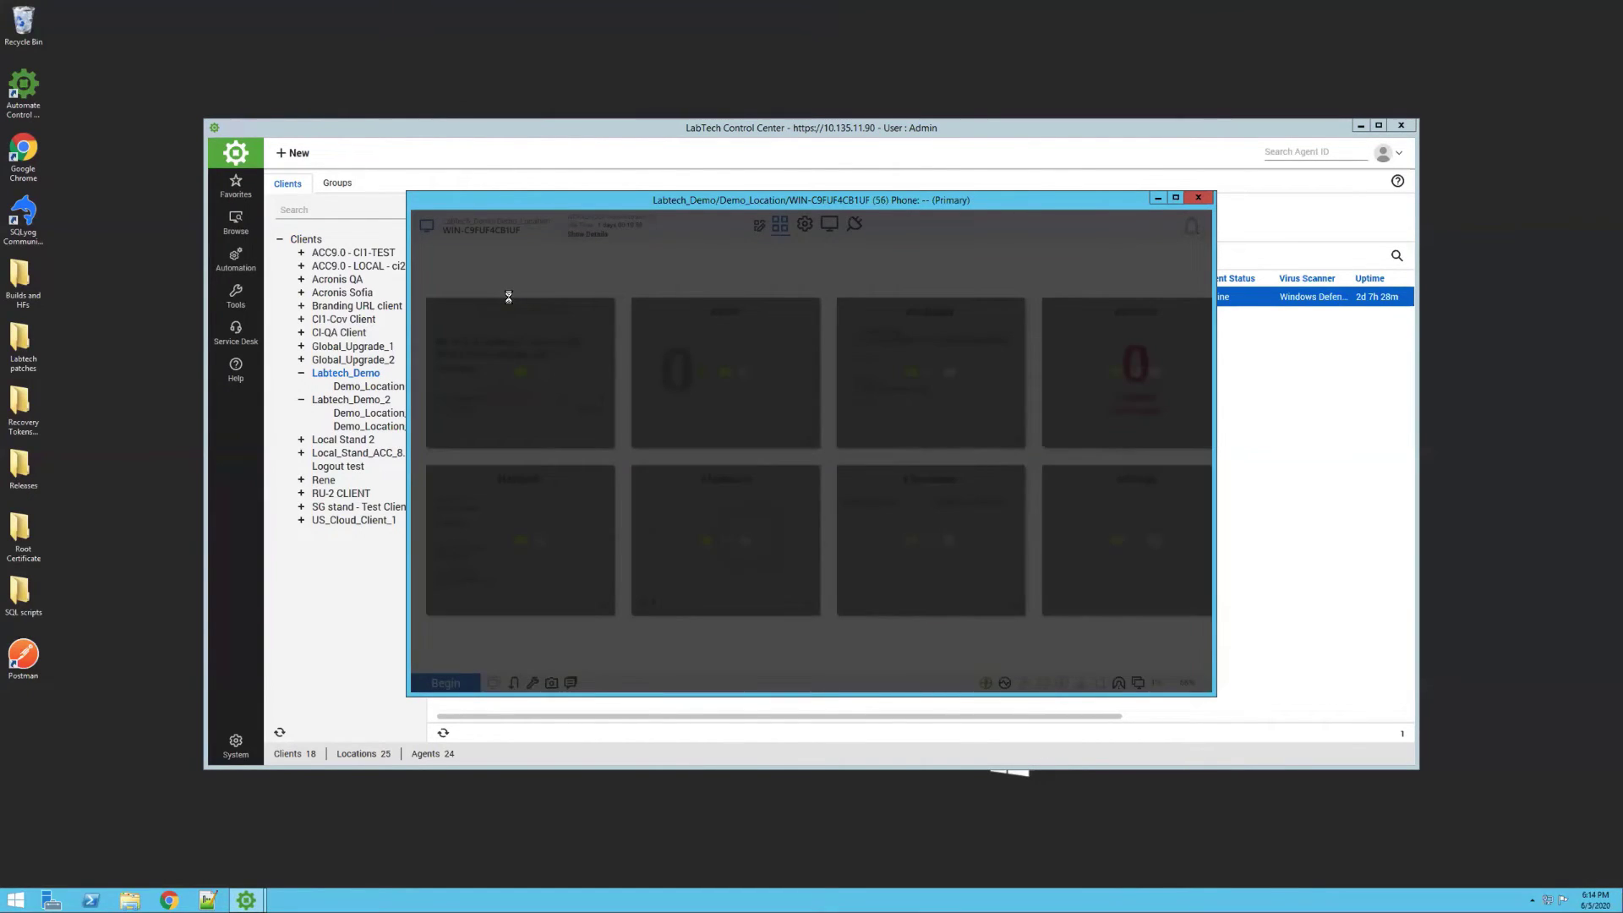
left_click(849, 225)
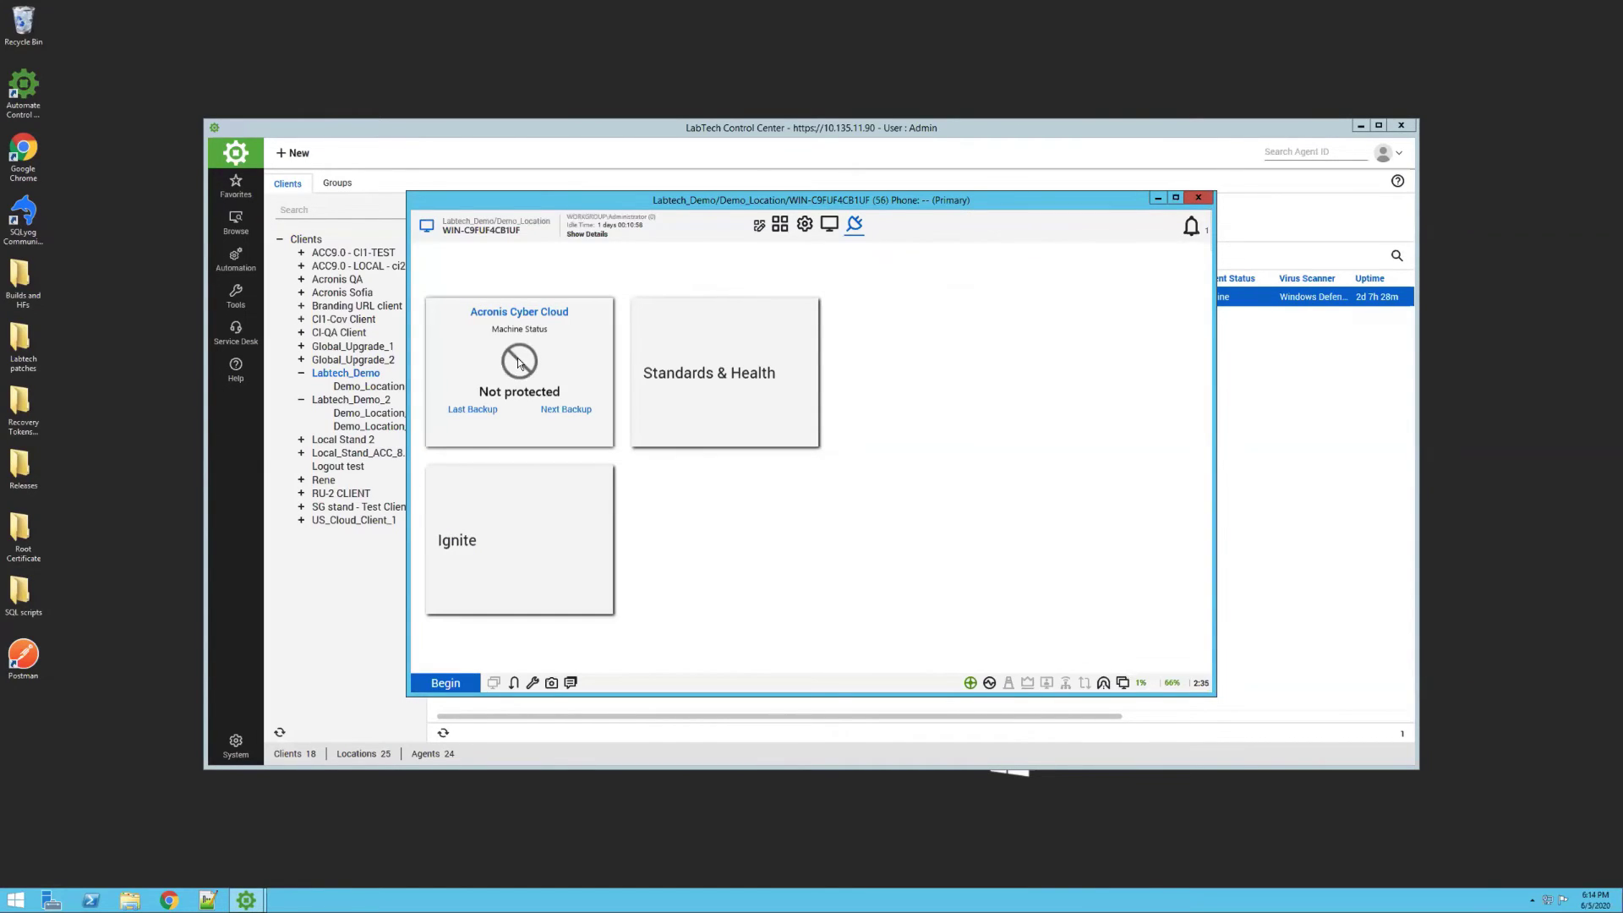
left_click(519, 361)
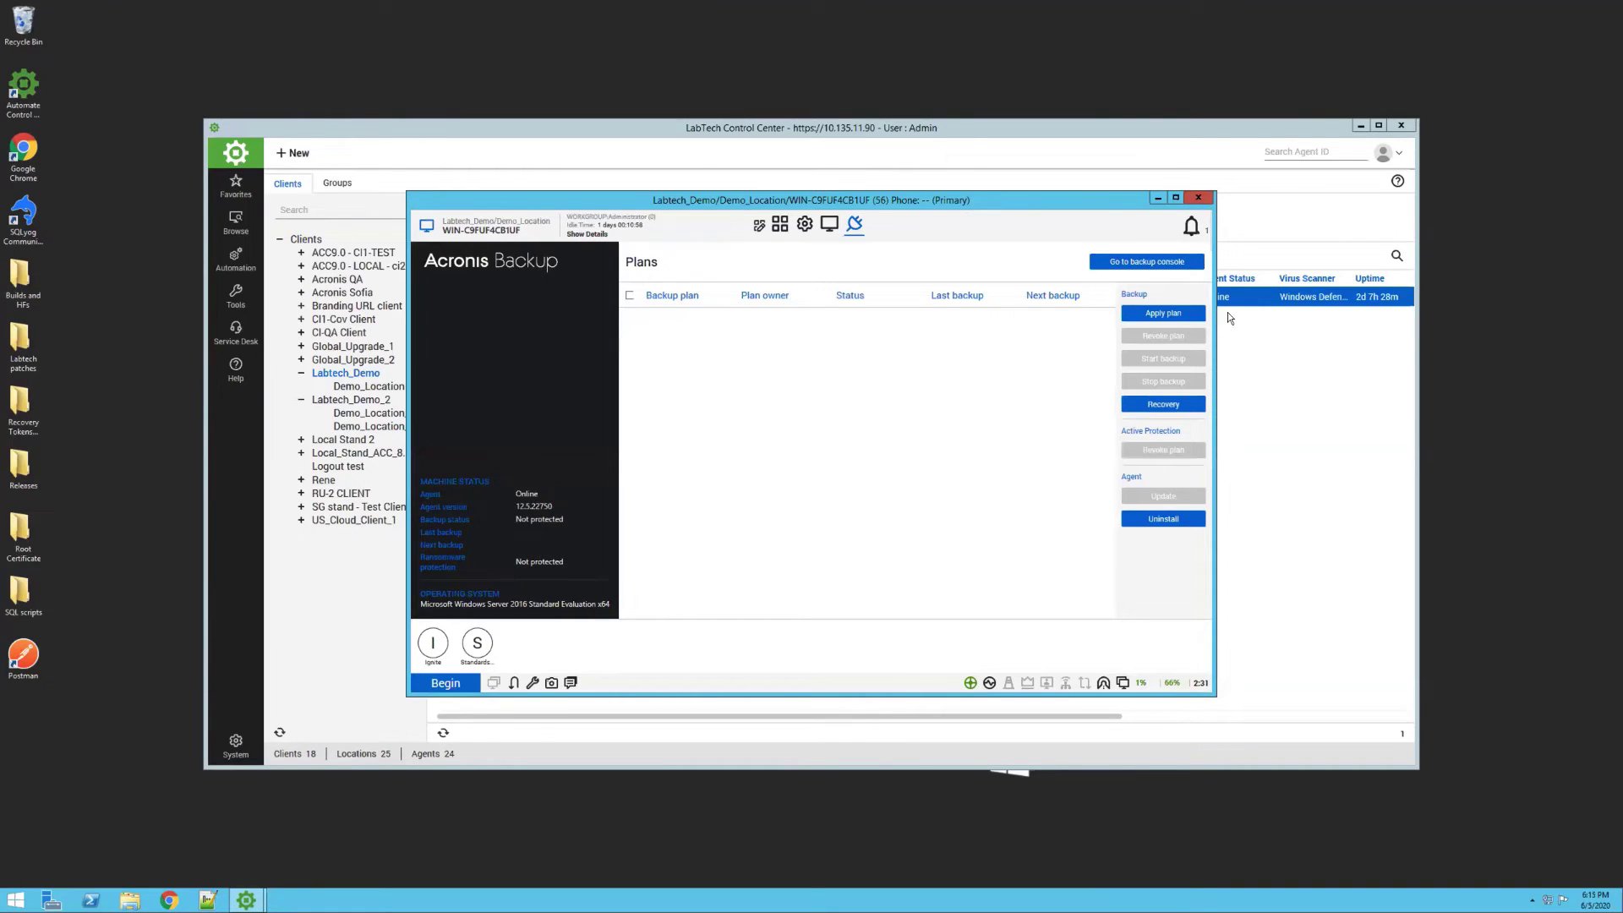
Protect WIN-C9FUF4CB1UF with the Entire machine to Cloud Storage plan, then return to Control Center
left_click(1163, 313)
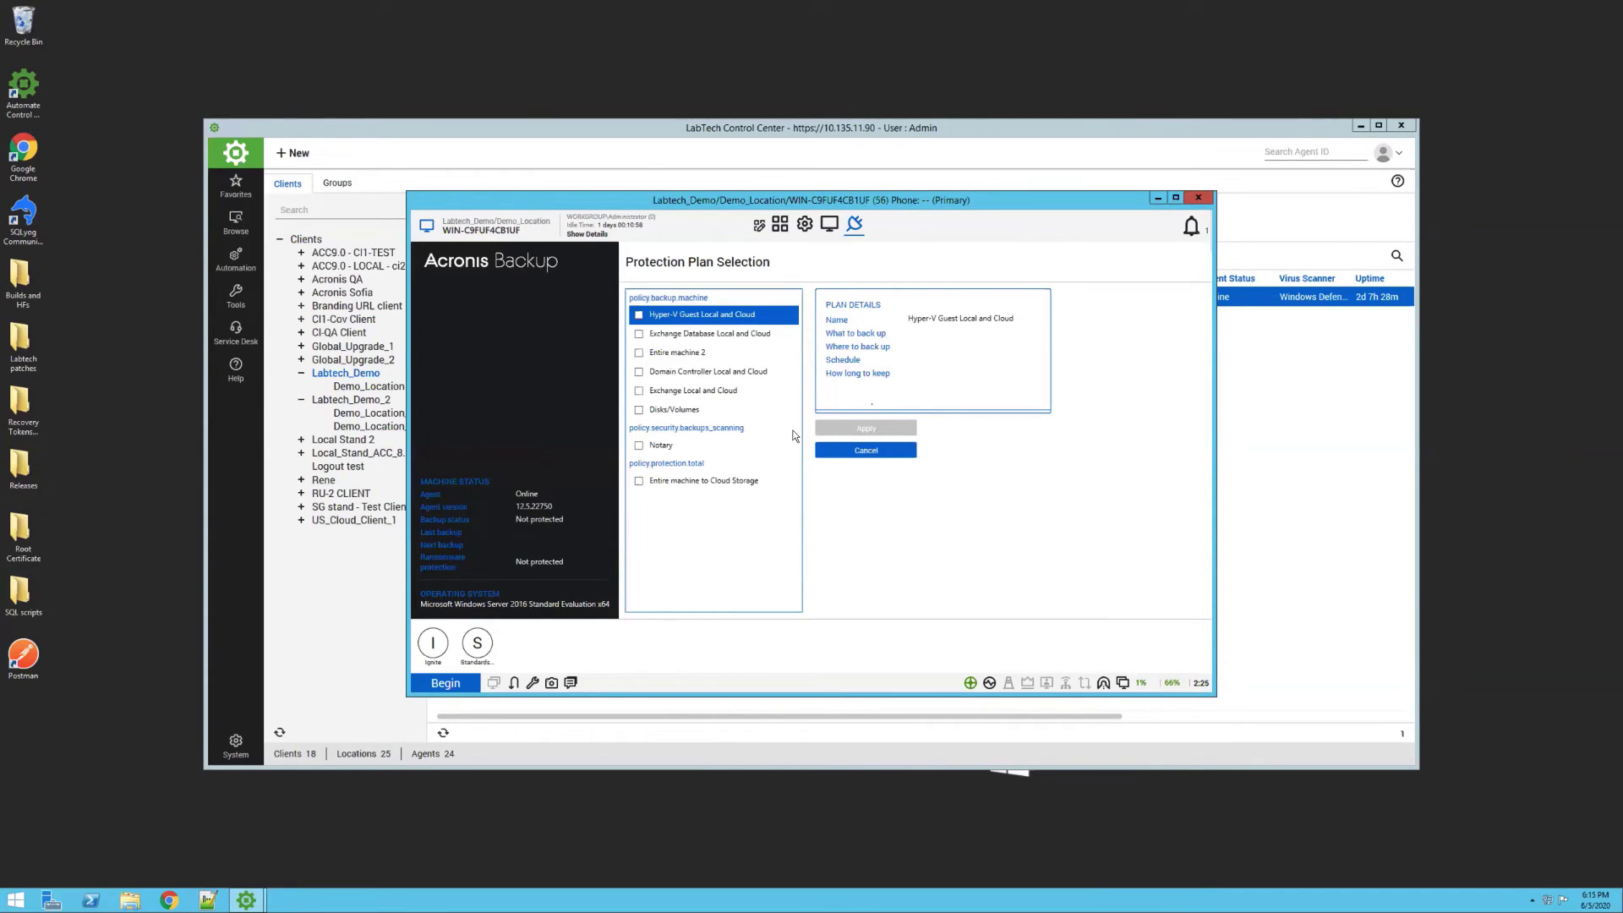
left_click(698, 481)
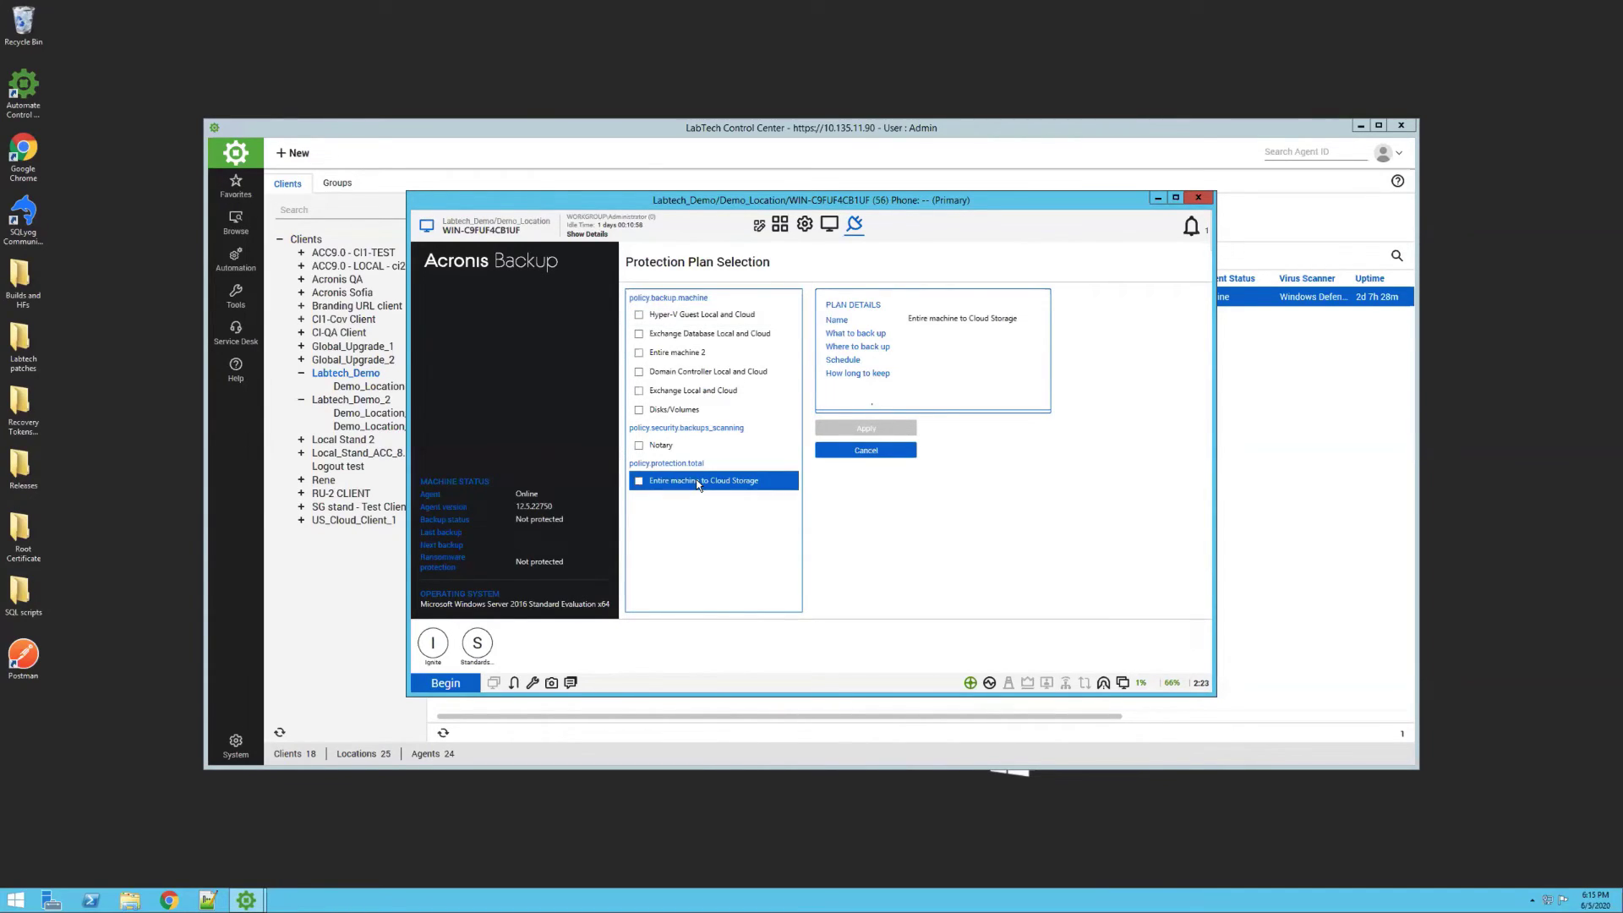
left_click(638, 481)
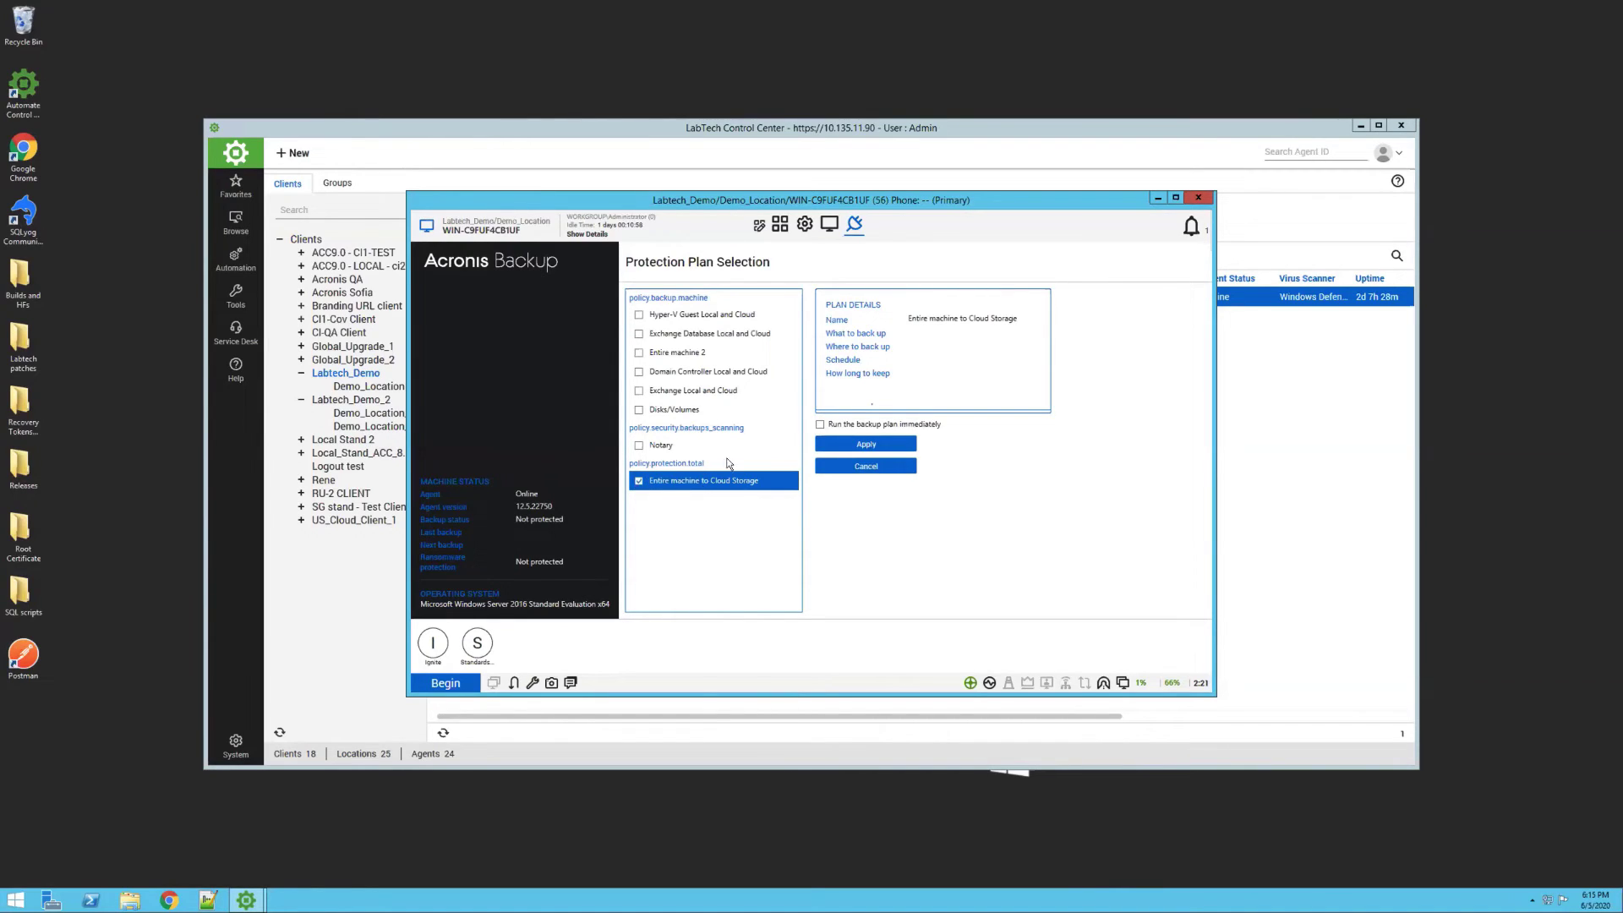
left_click(850, 442)
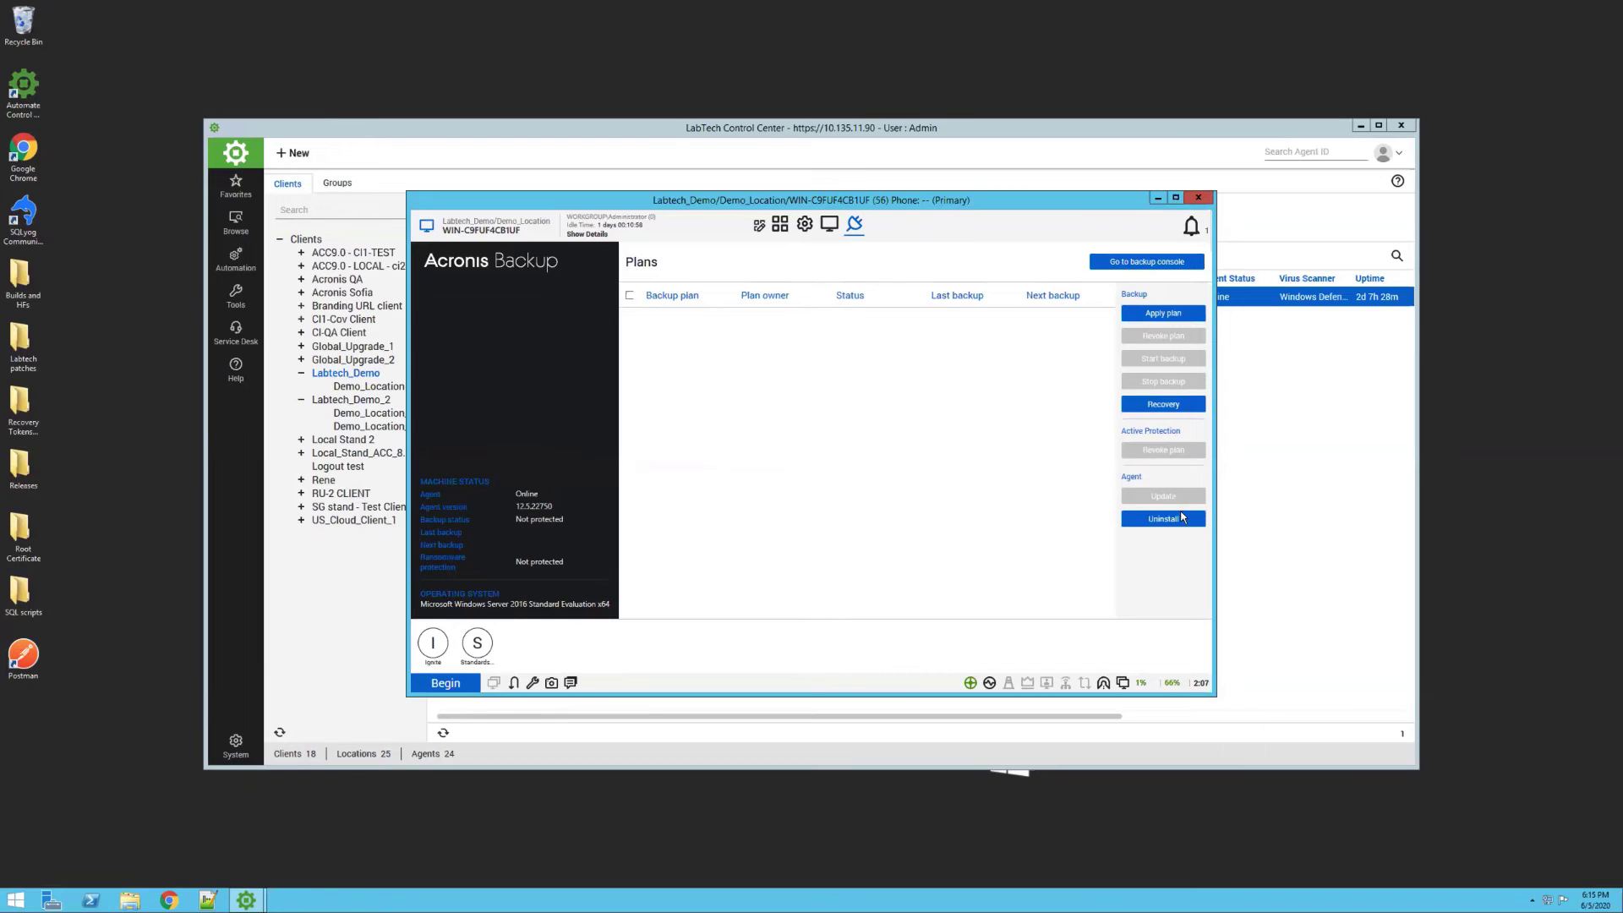
left_click(1198, 199)
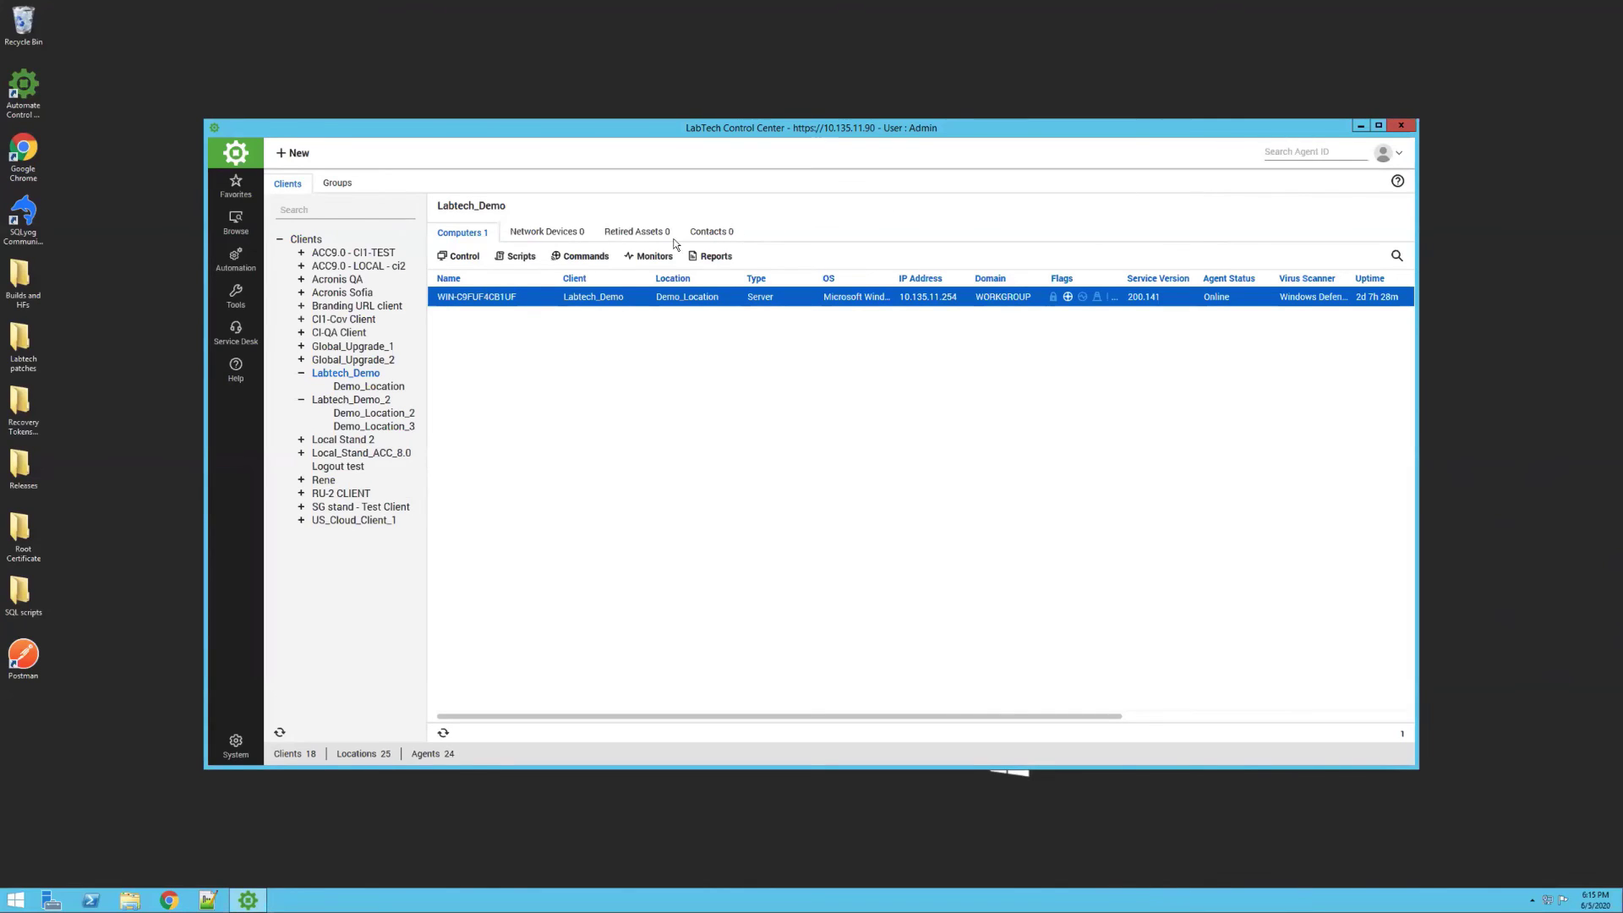
Open the Acronis Dashboard from Tools, showing 3 unprotected machines, 0 errors and 1 warning
left_click(240, 299)
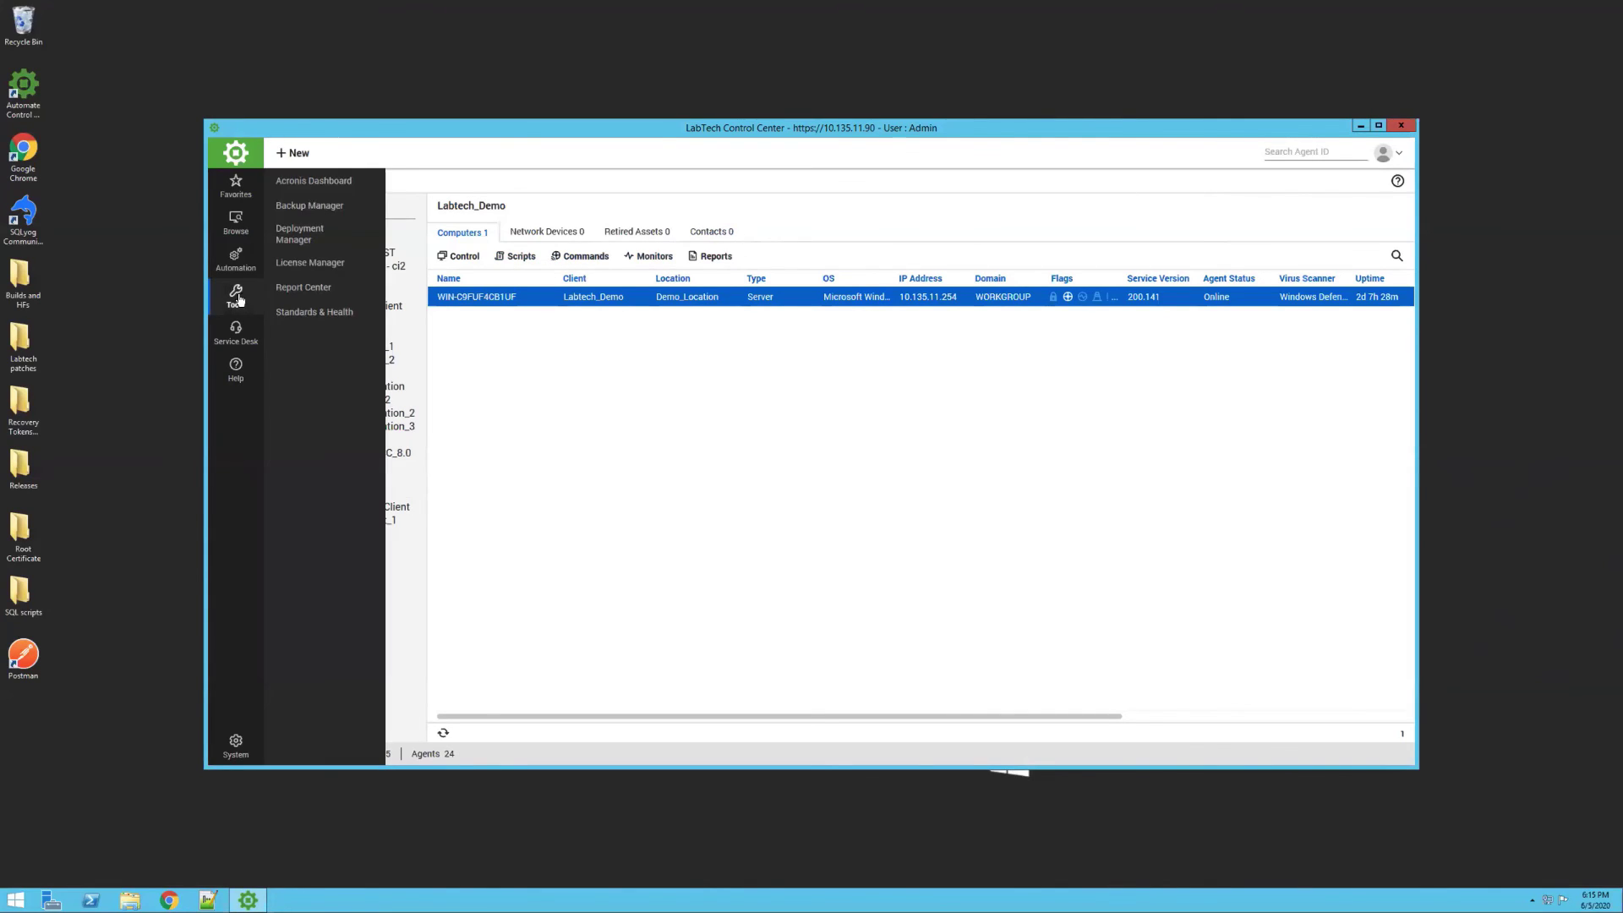
left_click(325, 181)
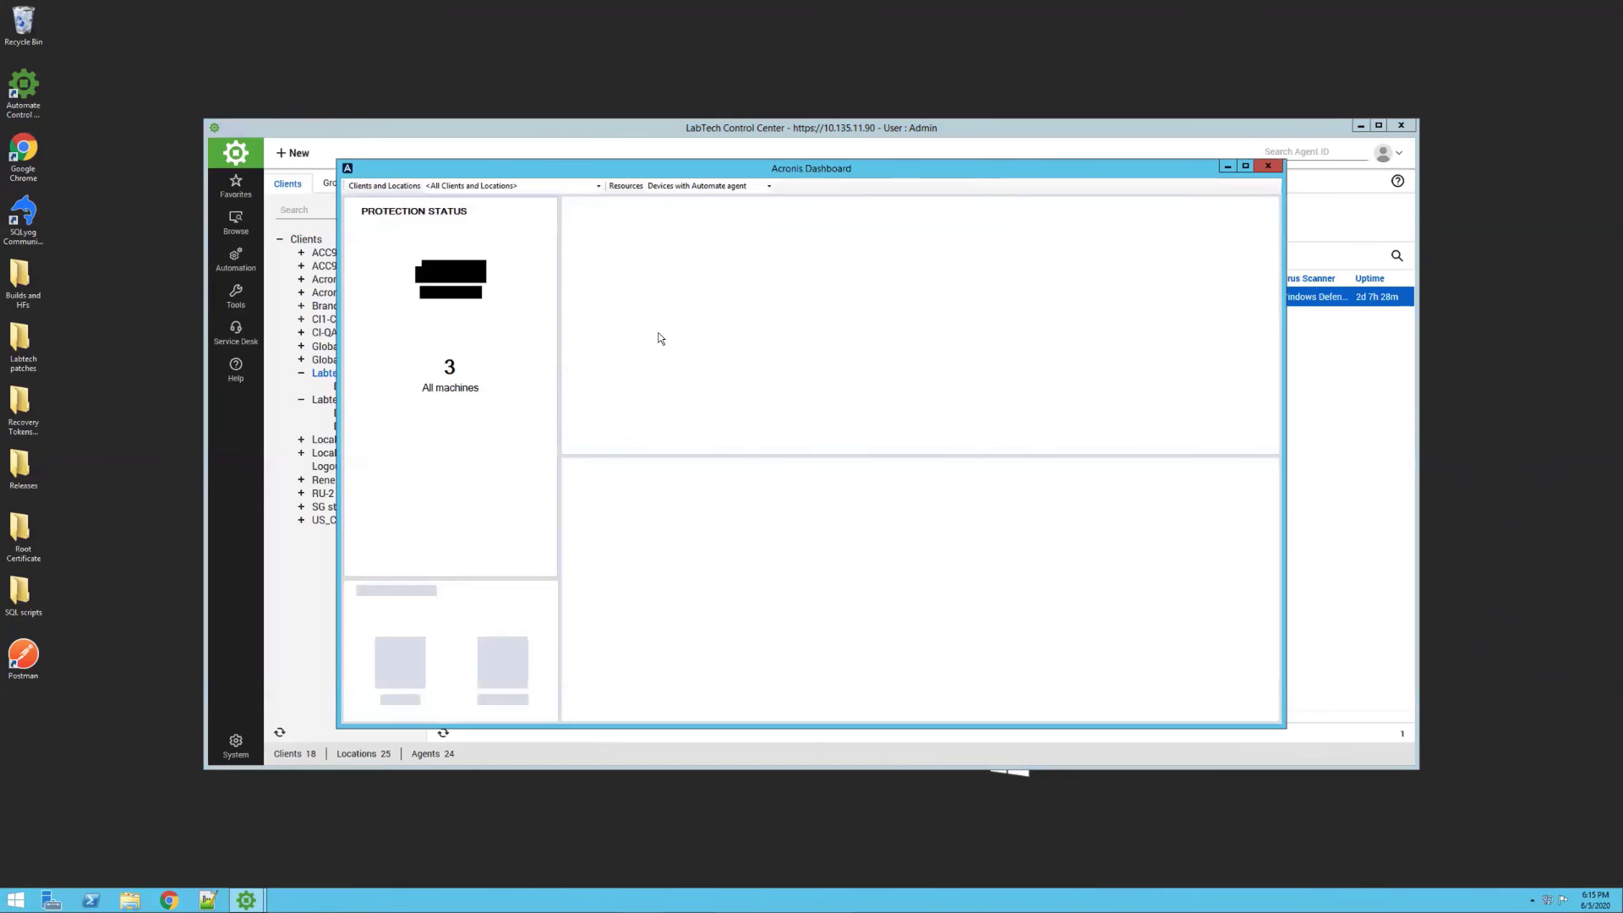
mouse_move(526, 355)
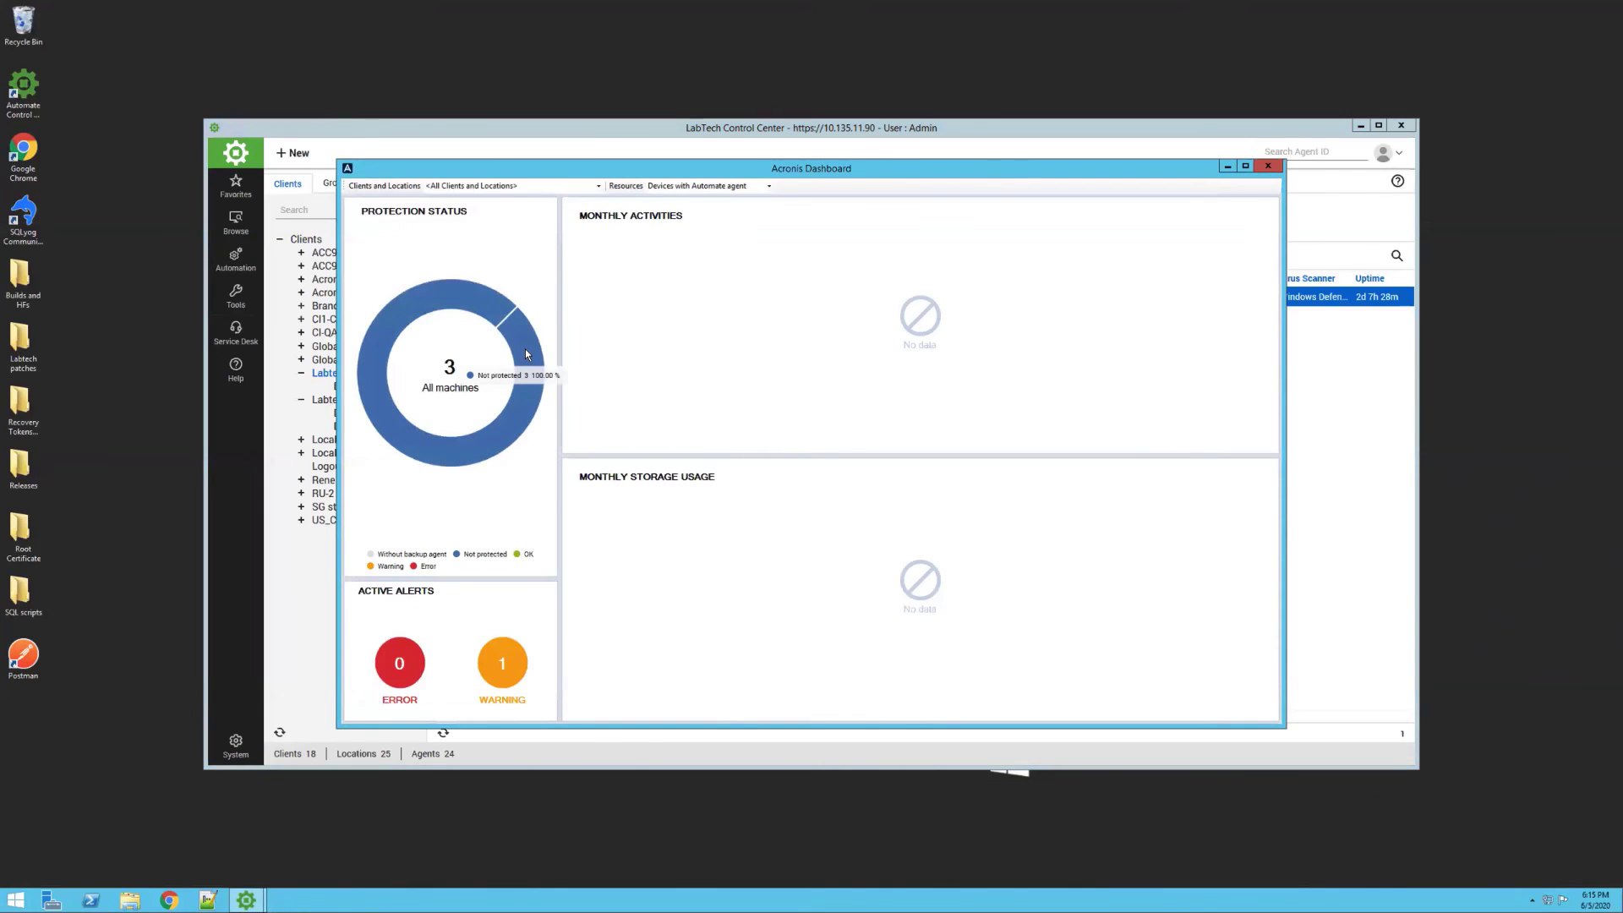